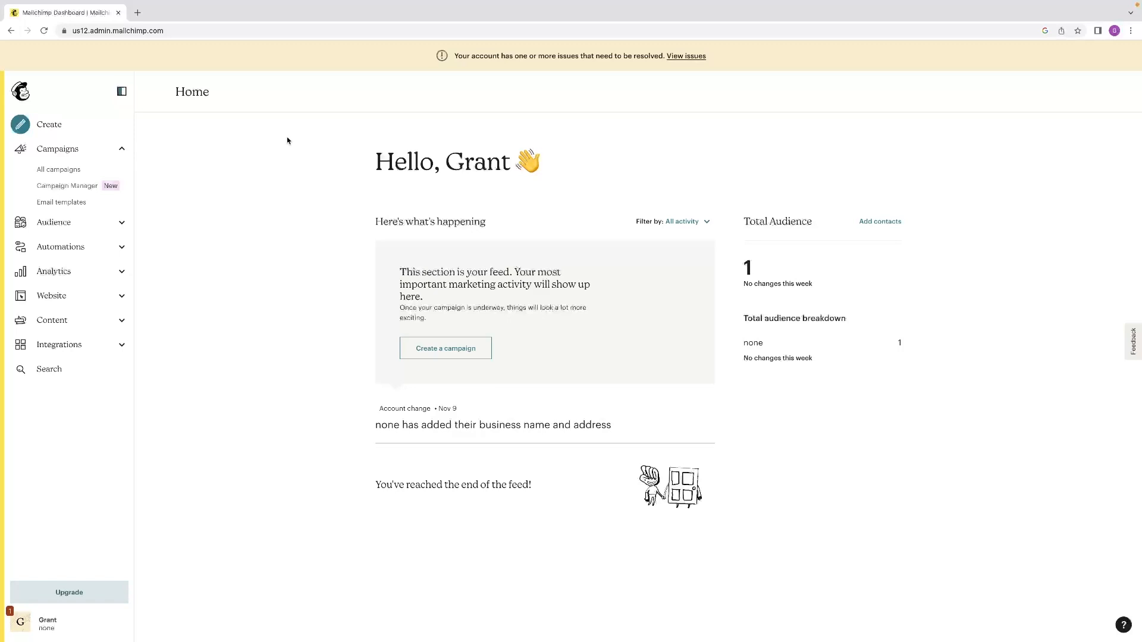
Create a new regular email campaign, open it in the email builder and dismiss the add-content tip.
click(119, 149)
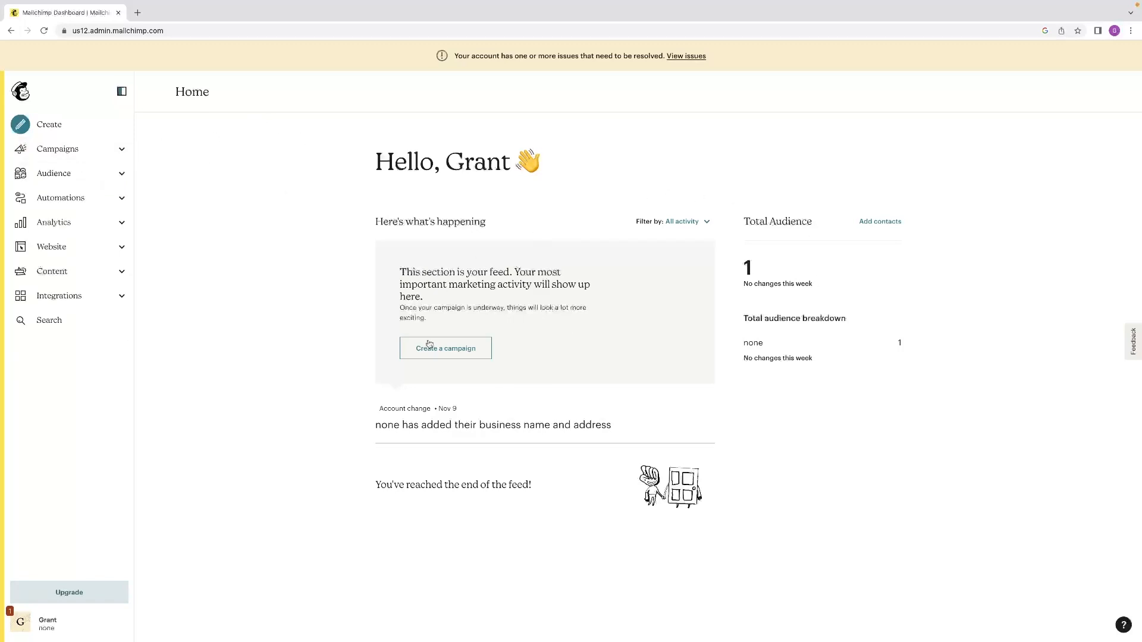
click(78, 146)
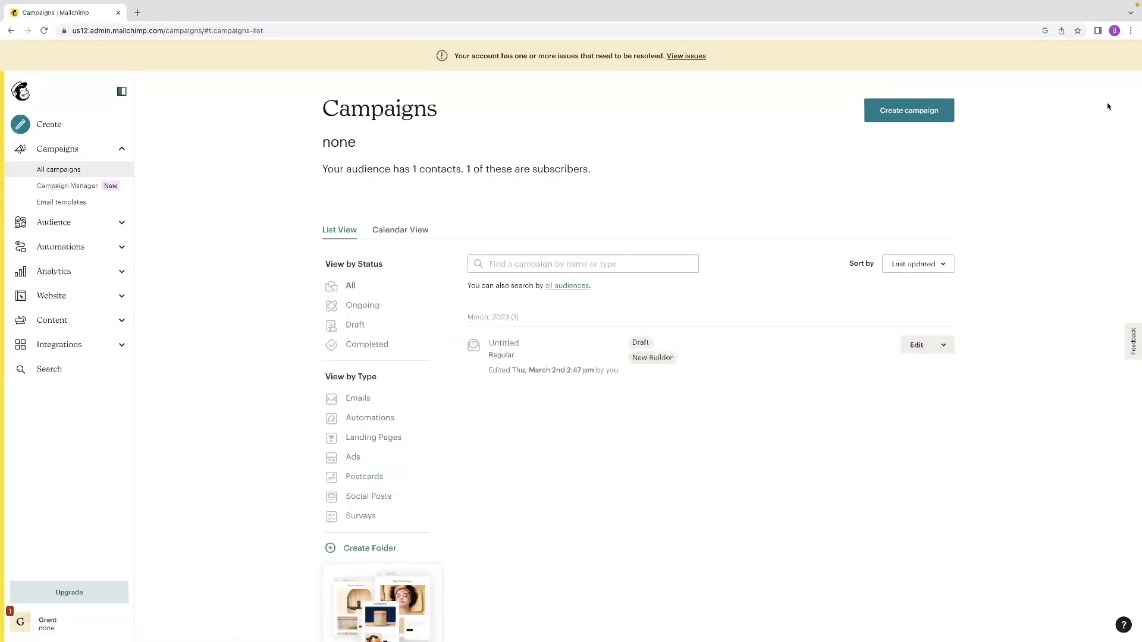
click(925, 114)
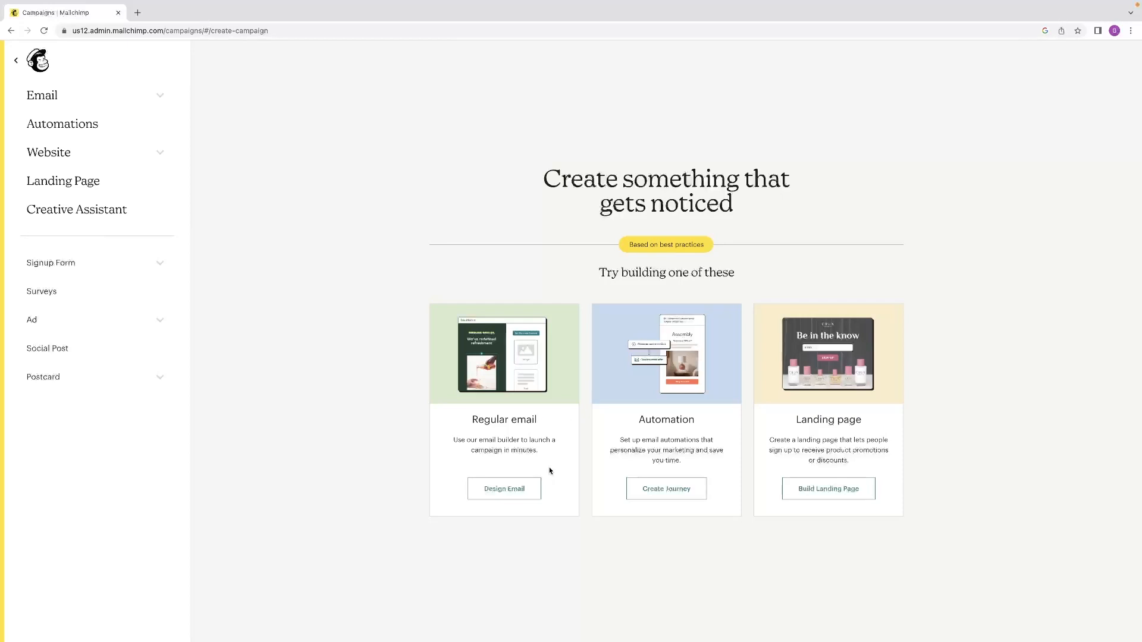
click(505, 489)
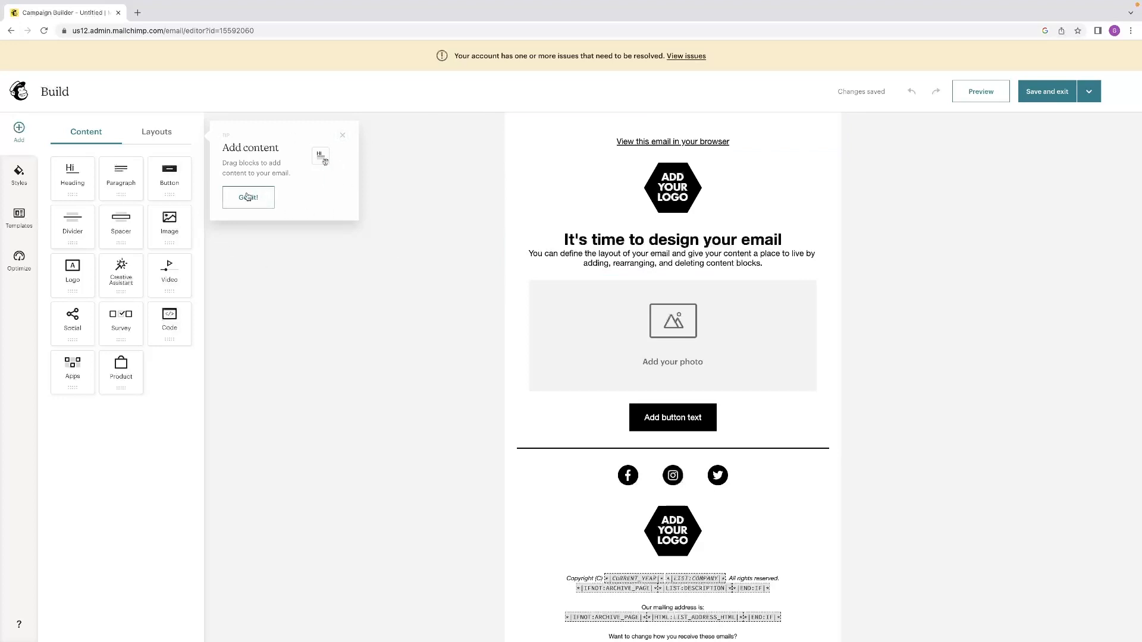
click(341, 137)
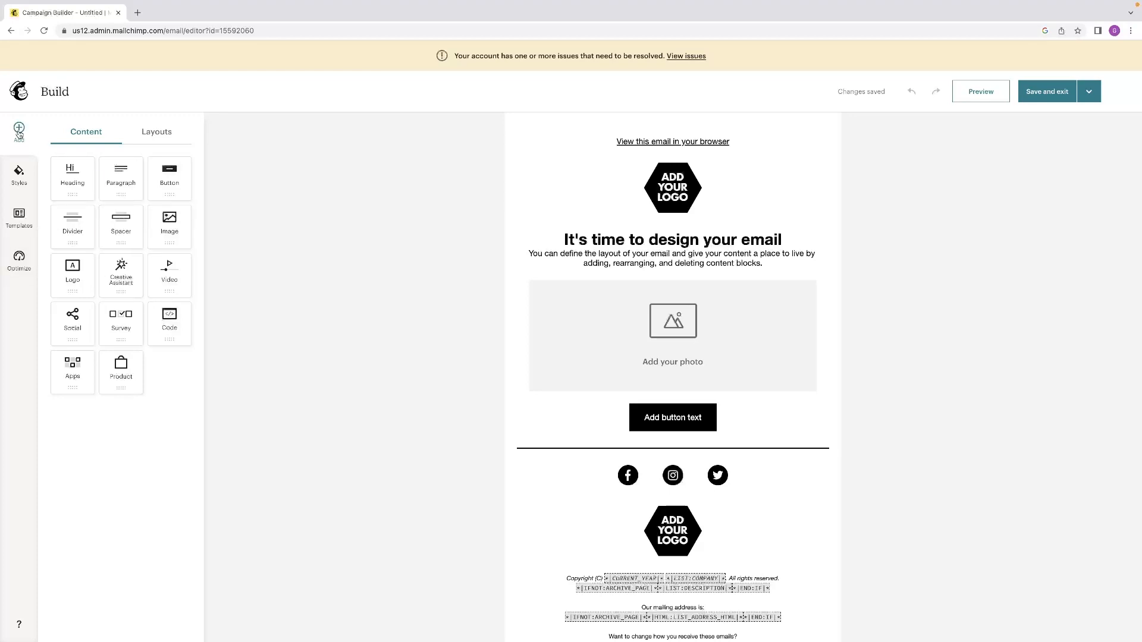
Review the email style categories and look through the prebuilt templates.
click(20, 178)
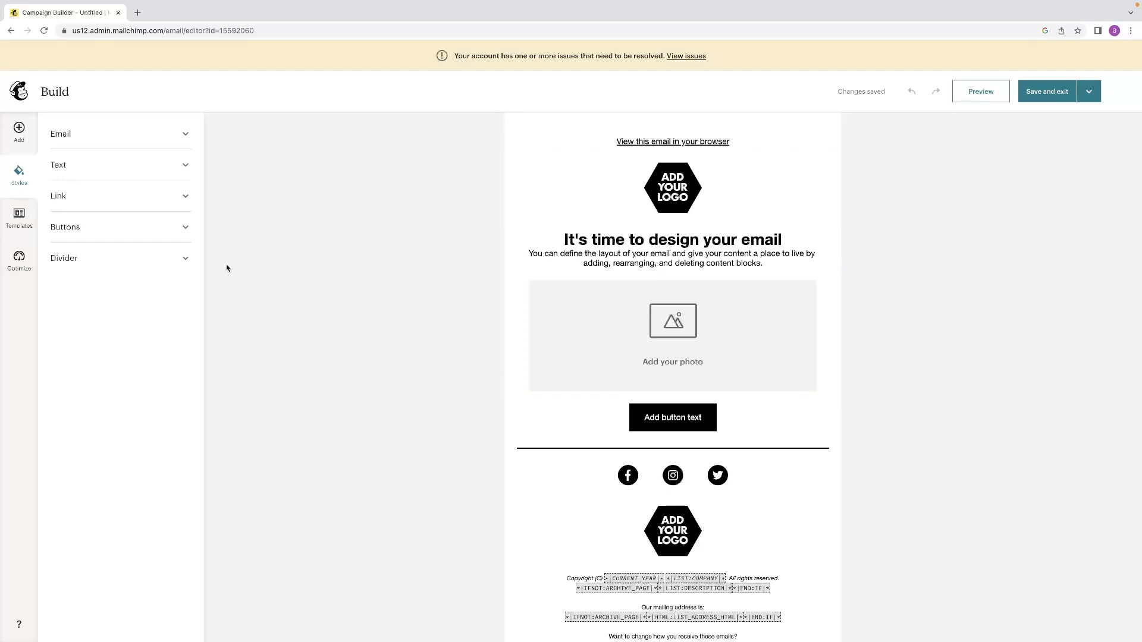
click(19, 218)
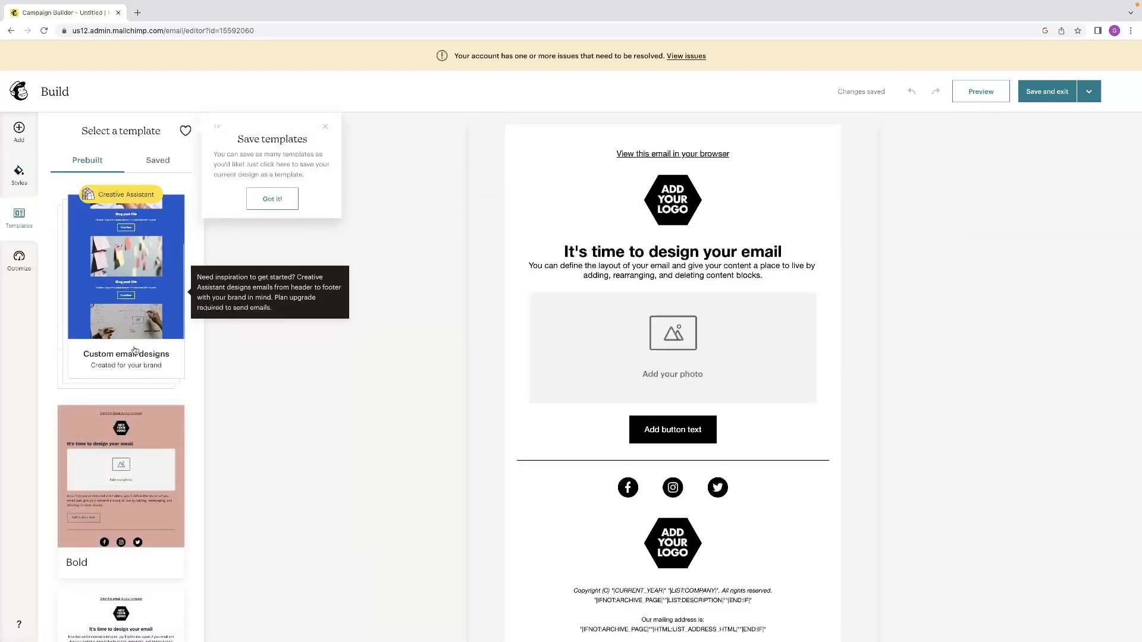
scroll(134, 349, down, 6)
scroll(135, 346, down, 9)
scroll(134, 346, up, 6)
scroll(135, 346, down, 2)
scroll(169, 510, down, 5)
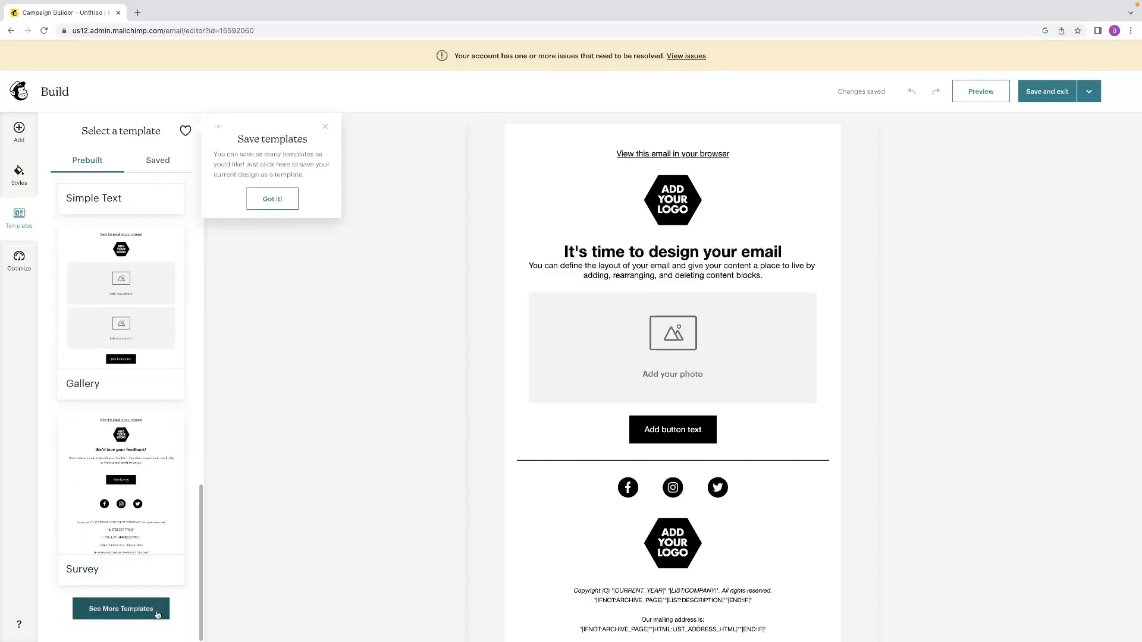
Browse the premium email templates in the marketplace, then return to the email builder.
click(144, 610)
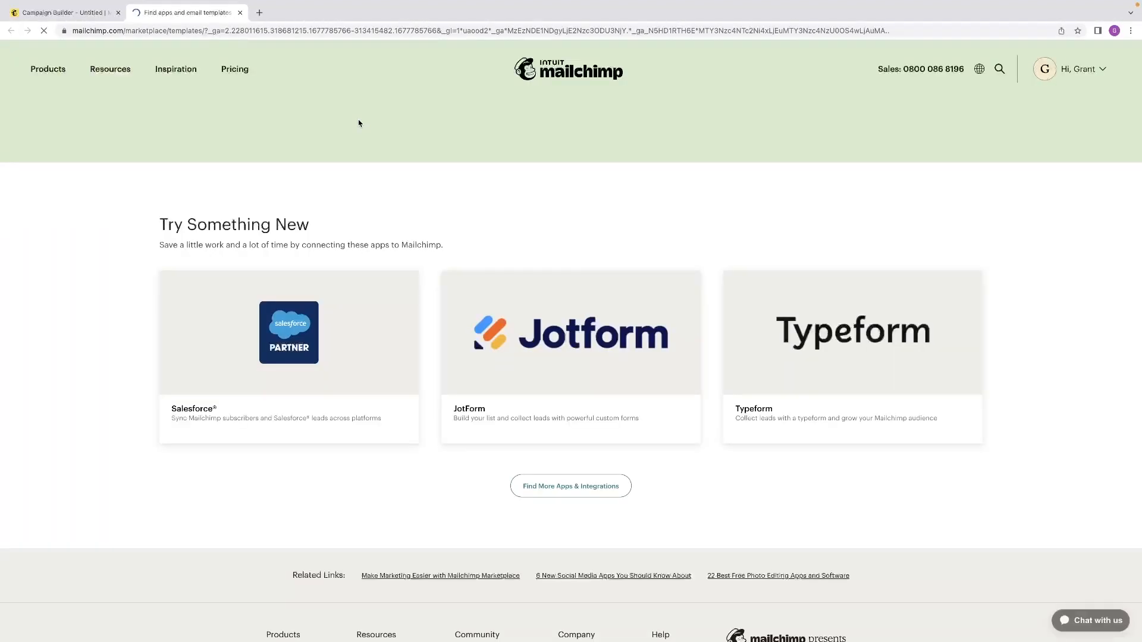
scroll(402, 123, down, 12)
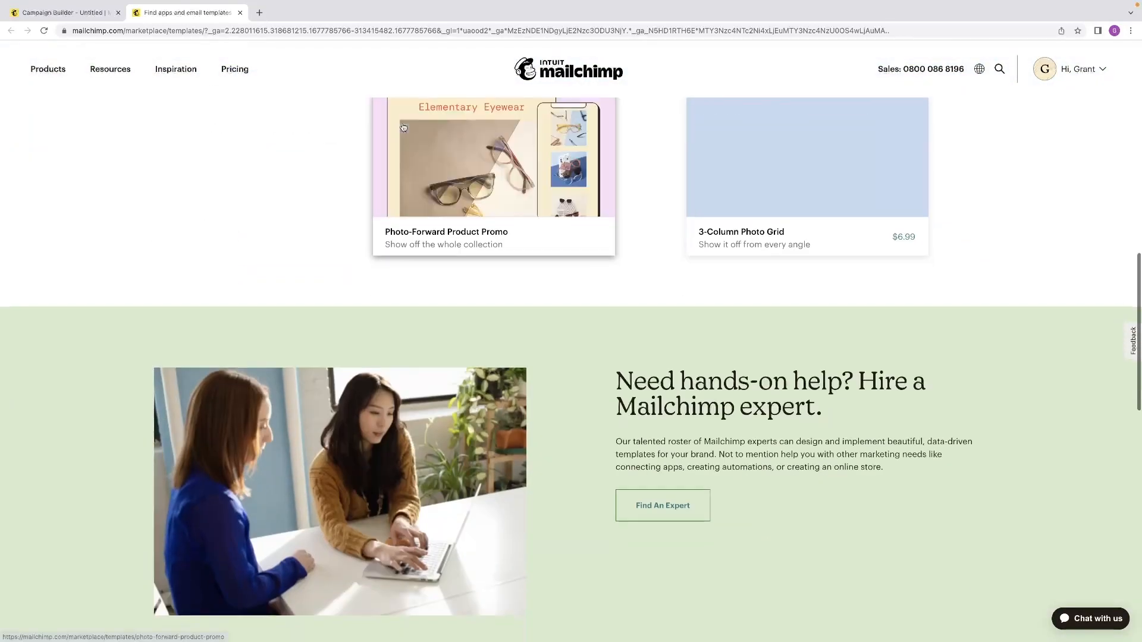
scroll(403, 127, up, 8)
scroll(403, 127, down, 14)
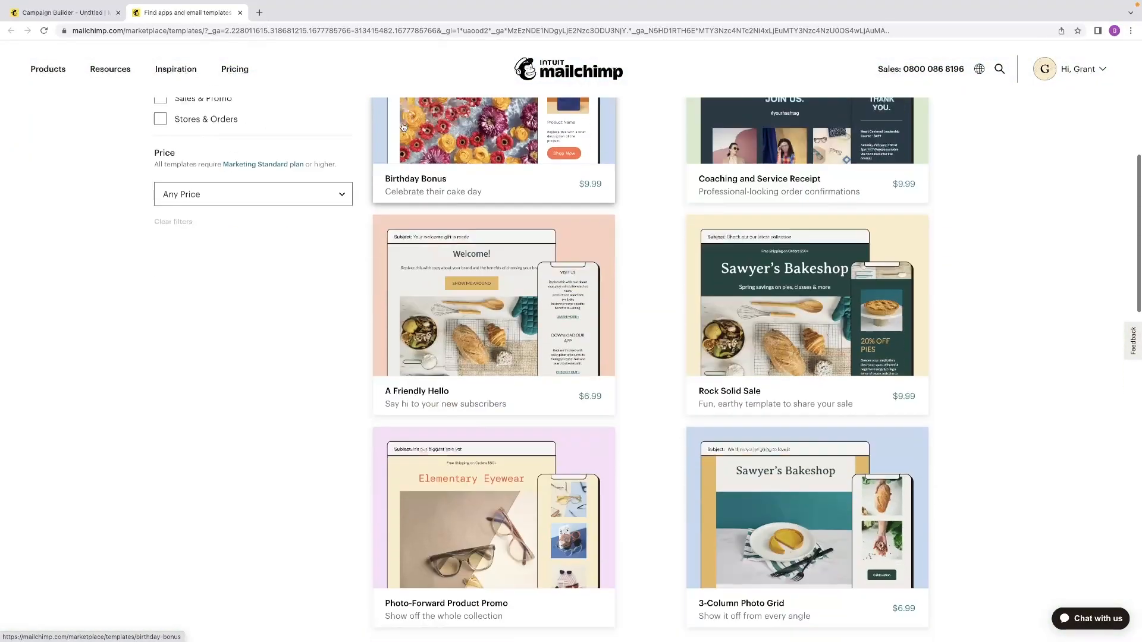
scroll(404, 127, down, 4)
scroll(403, 127, up, 18)
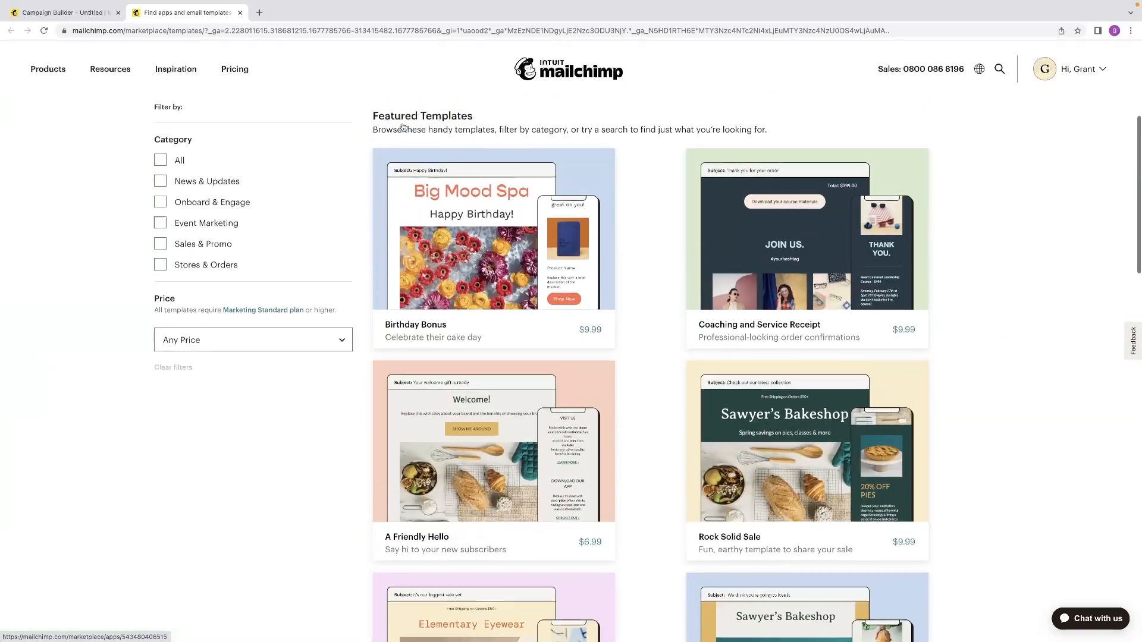
scroll(402, 123, up, 4)
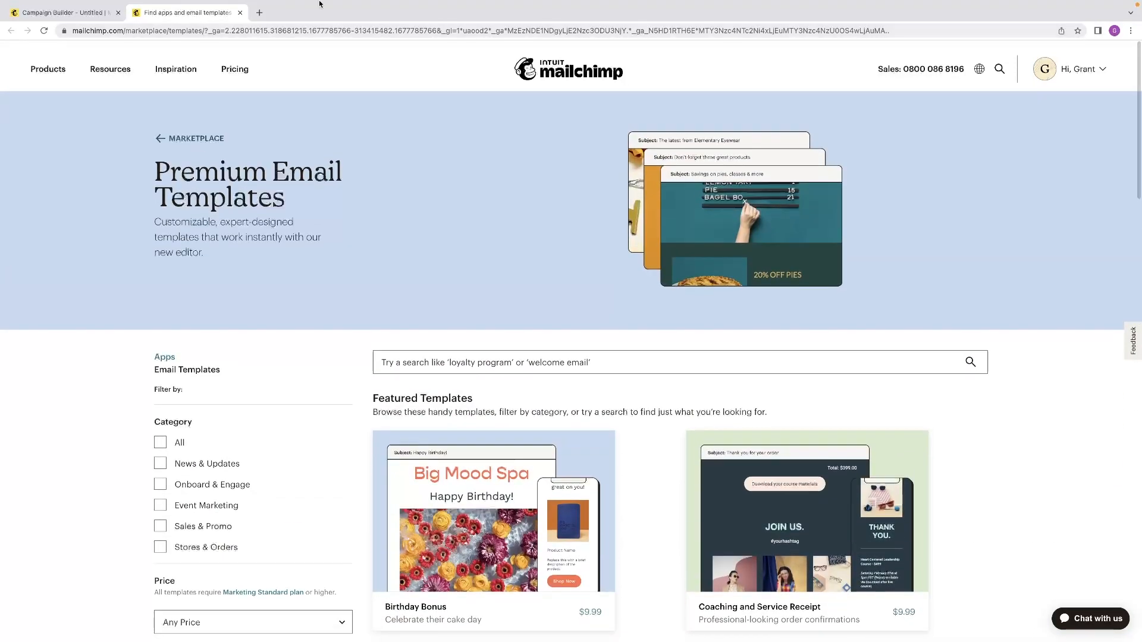
click(239, 14)
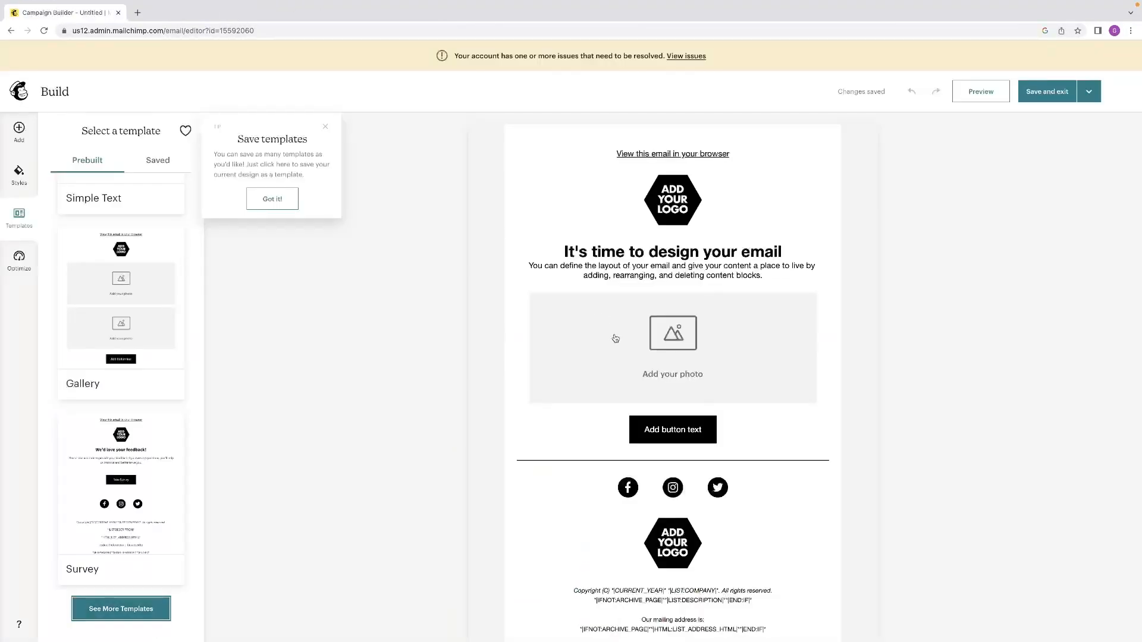
Look back over the prebuilt templates, dismiss the save-templates tip and view the Optimize tips.
mouse_move(107, 420)
scroll(107, 419, up, 15)
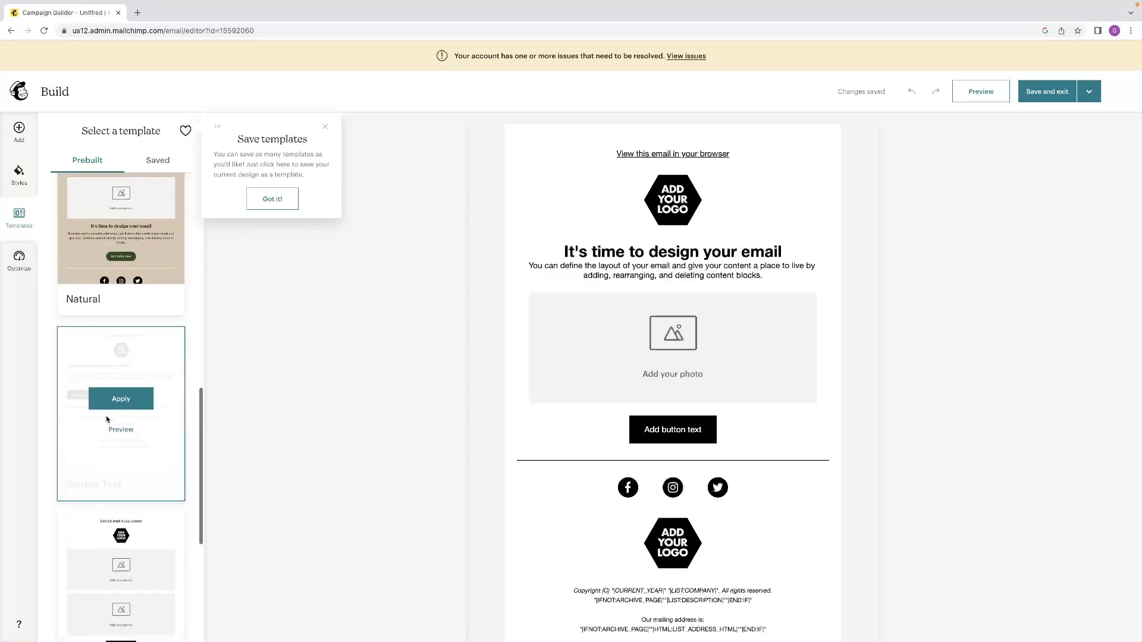
scroll(108, 420, up, 3)
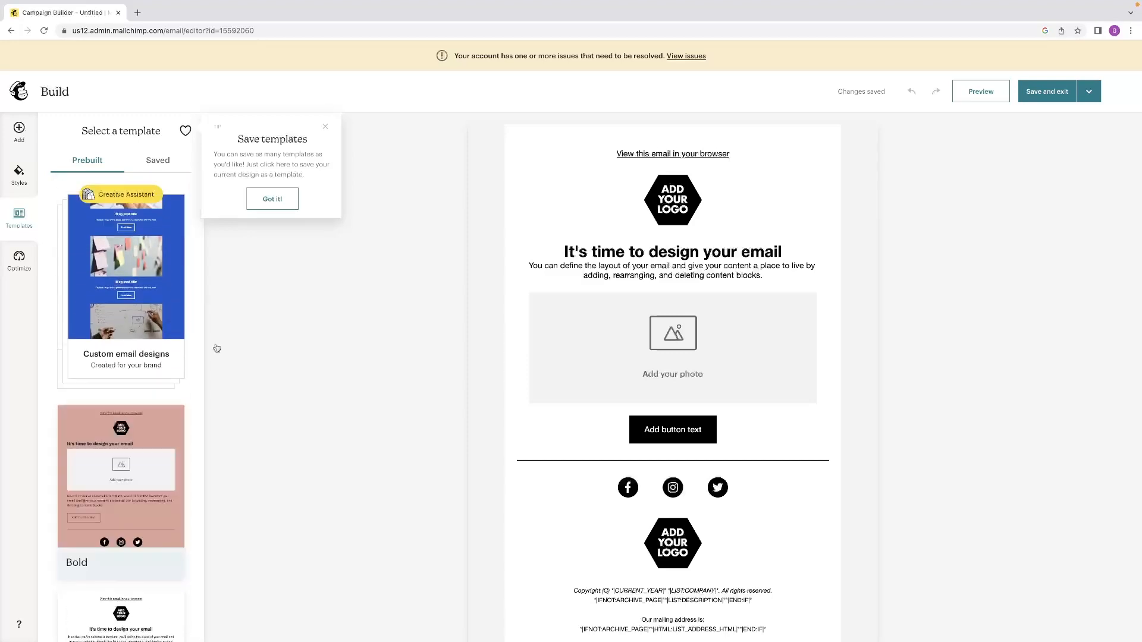
click(323, 128)
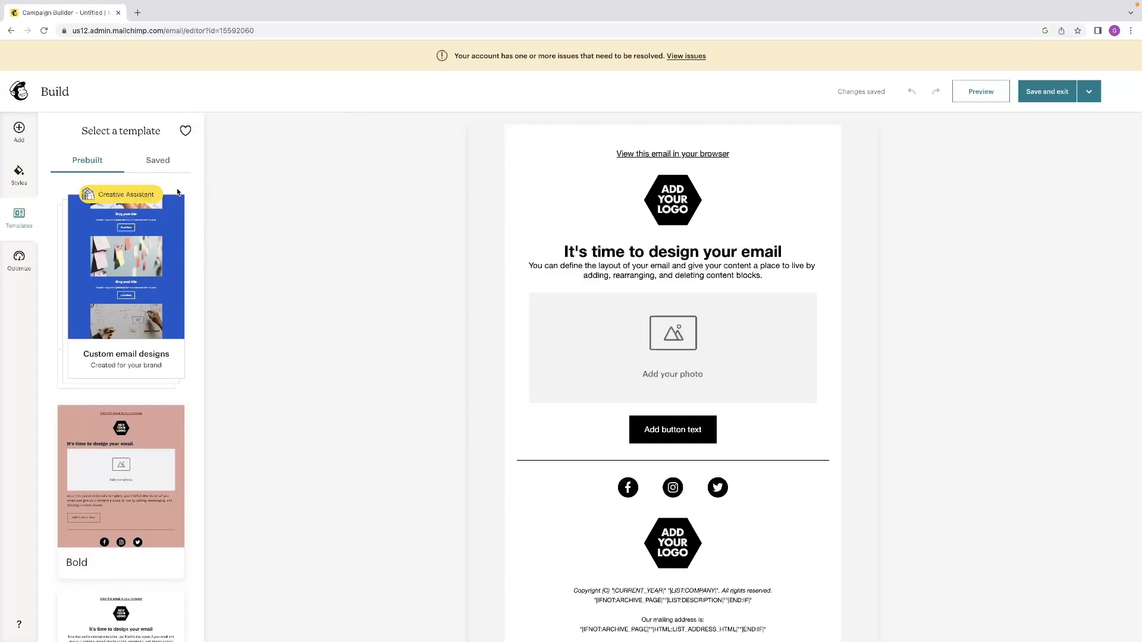
click(19, 257)
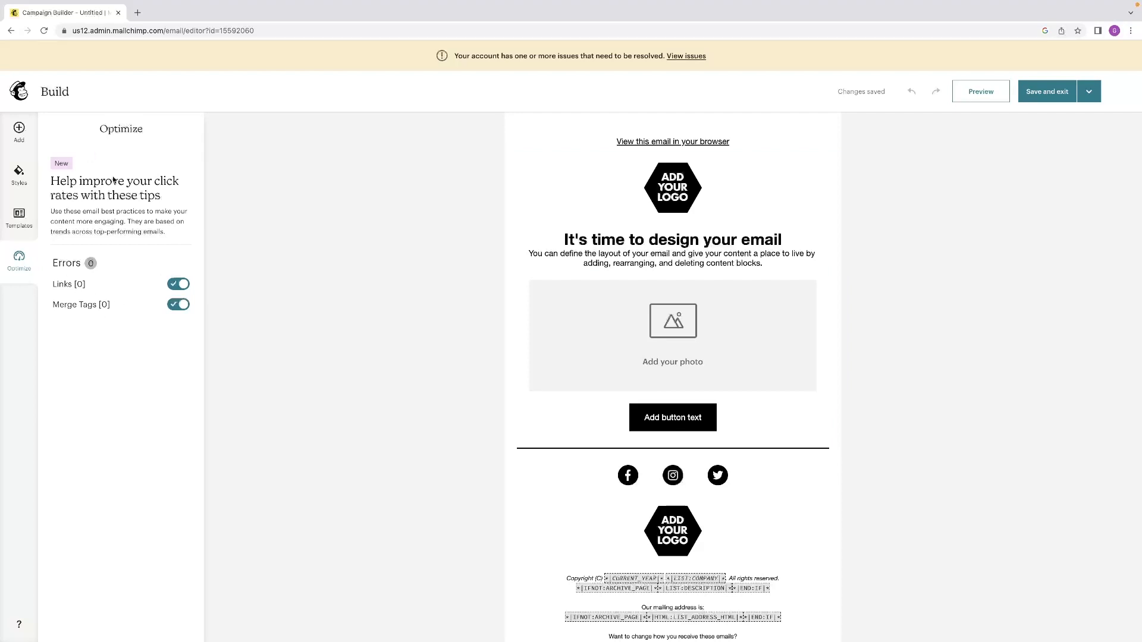
Check the available layouts and add an image content block directly below the existing photo placeholder.
click(14, 133)
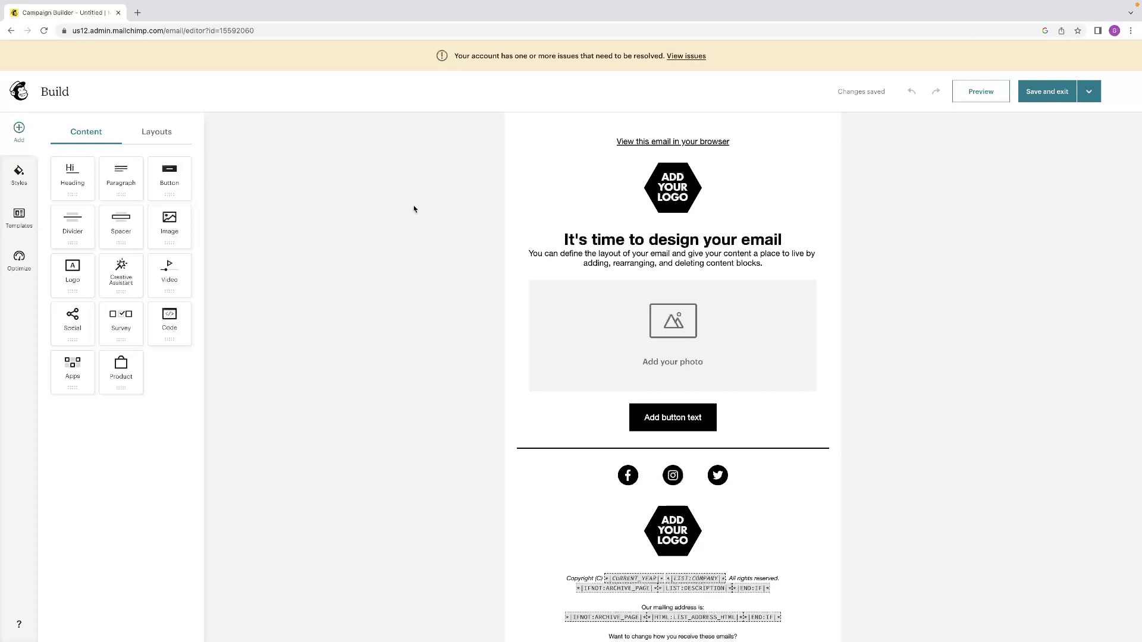
click(165, 137)
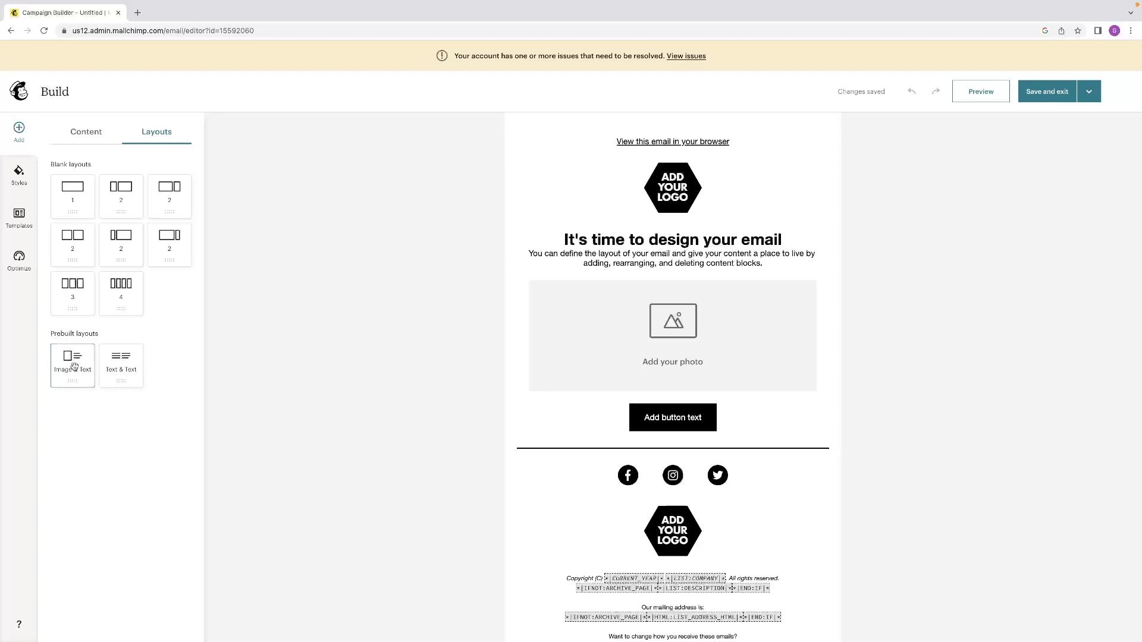
click(102, 138)
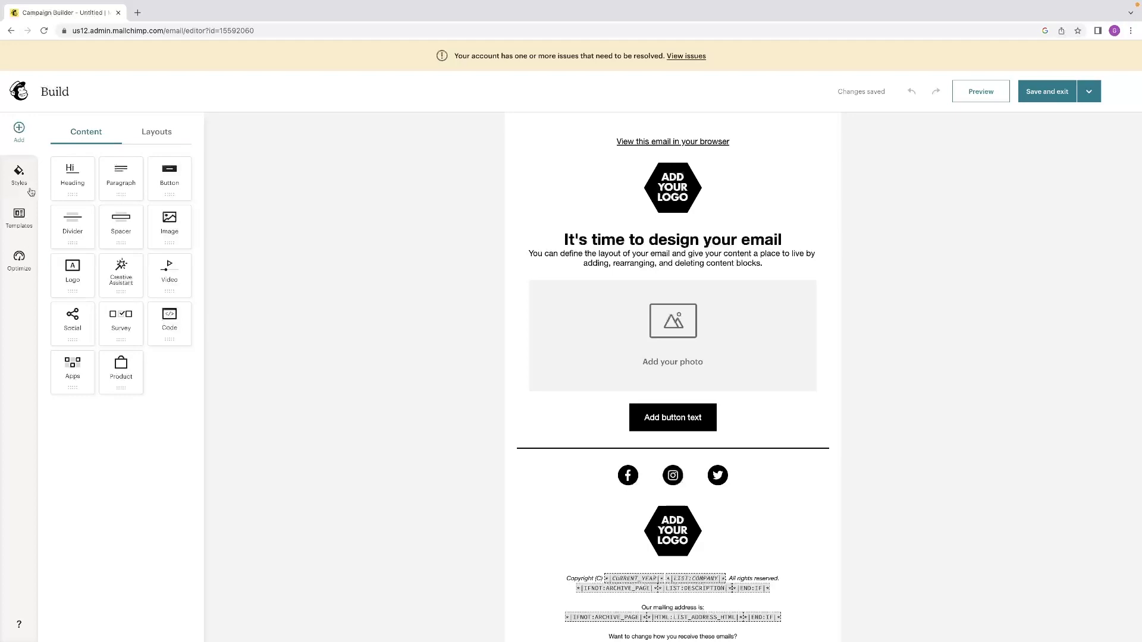
drag(171, 234, 761, 394)
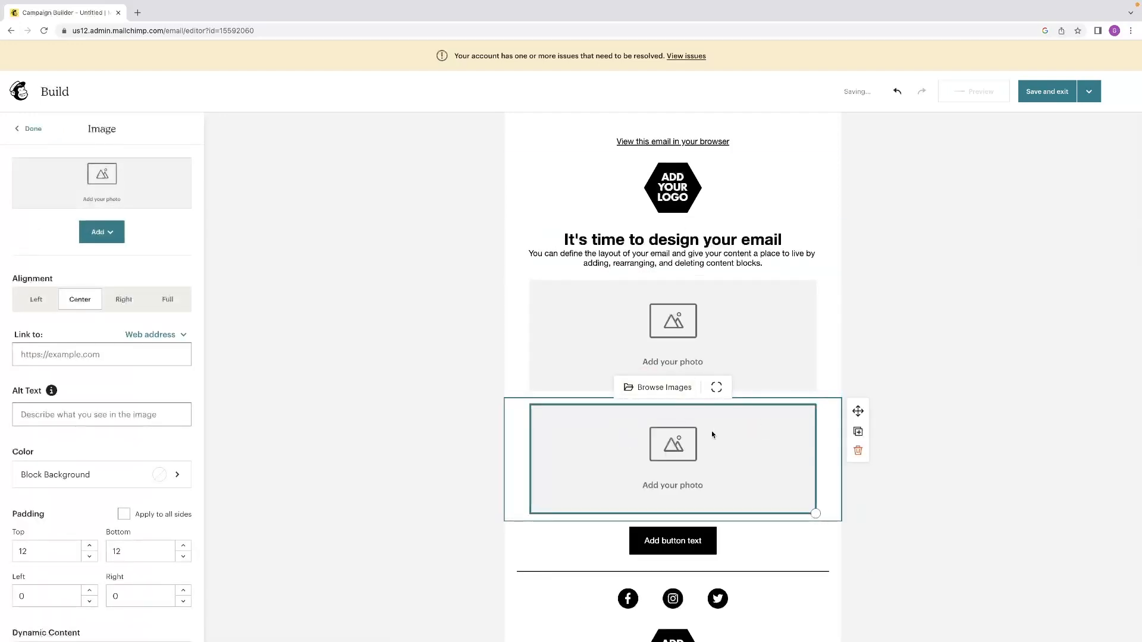
Inspect the settings of the upper photo, intro text, top logo and button blocks.
click(768, 345)
click(751, 252)
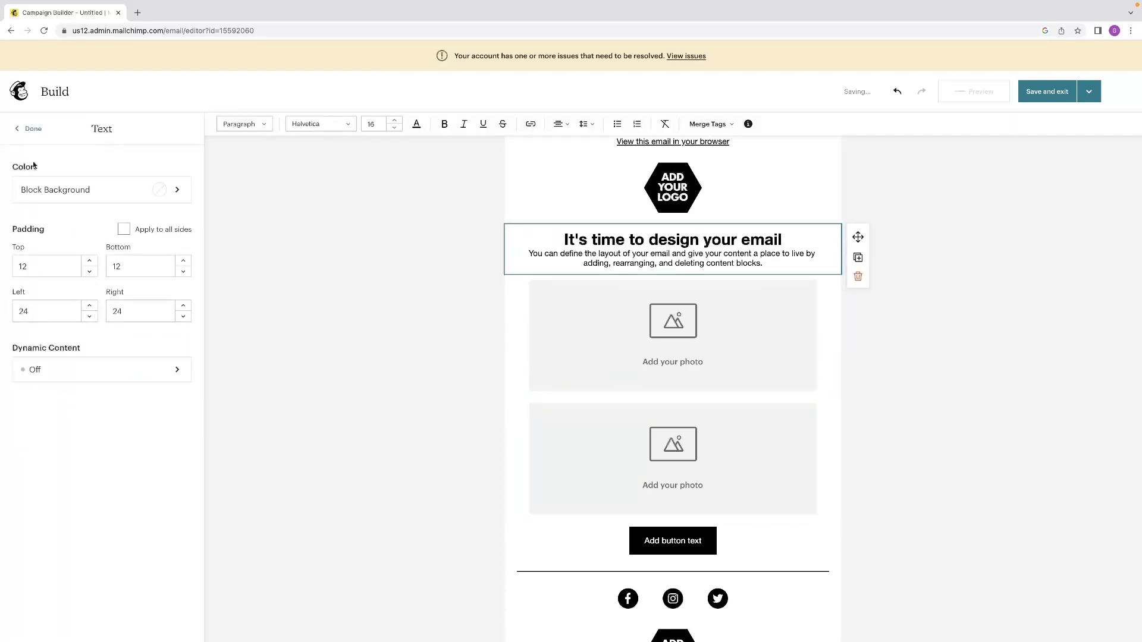
click(675, 201)
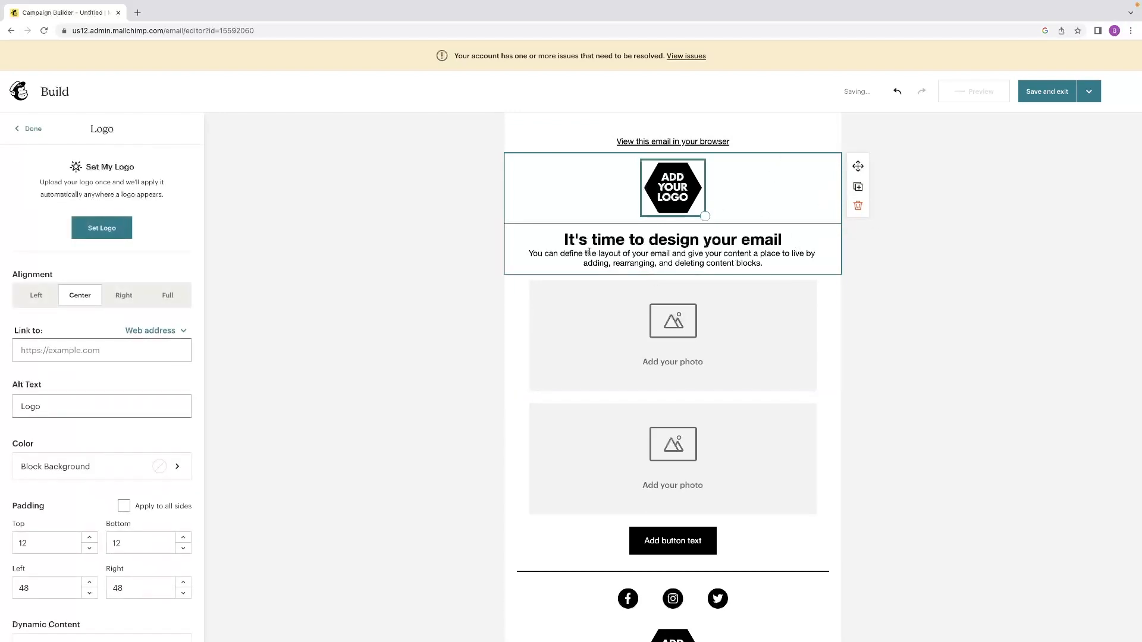
scroll(523, 295, down, 3)
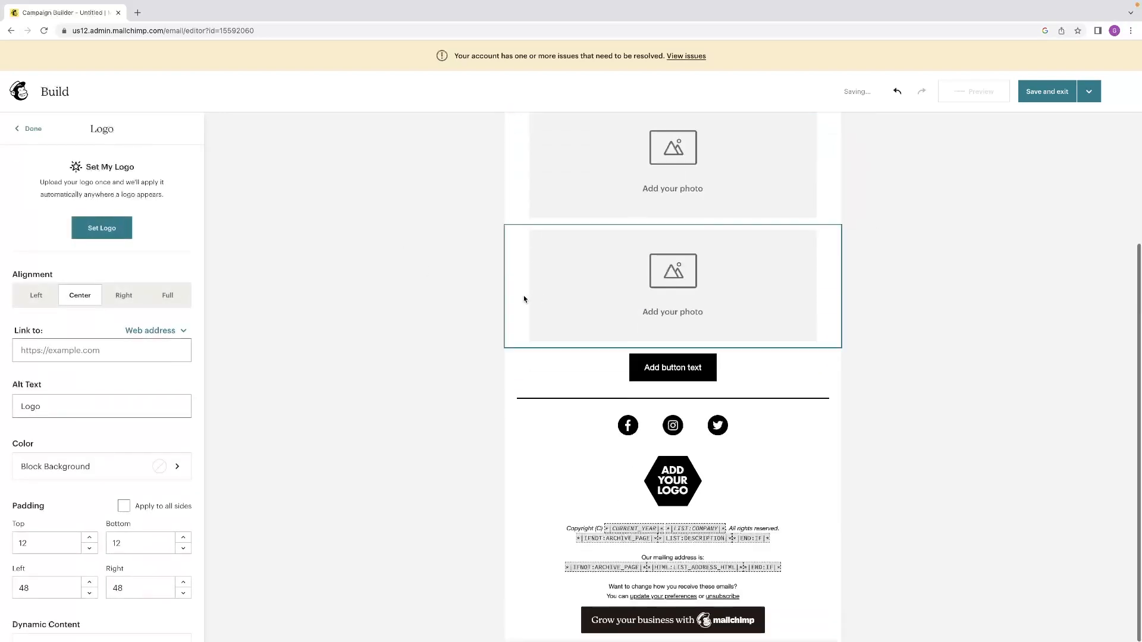
click(713, 372)
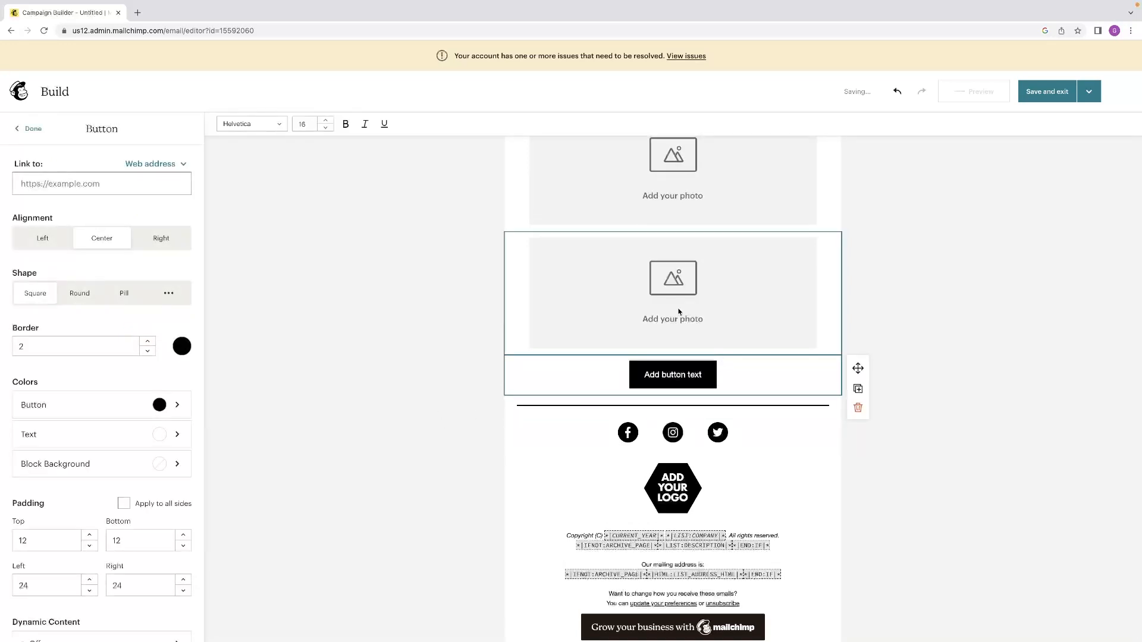
scroll(111, 295, down, 1)
scroll(111, 295, up, 1)
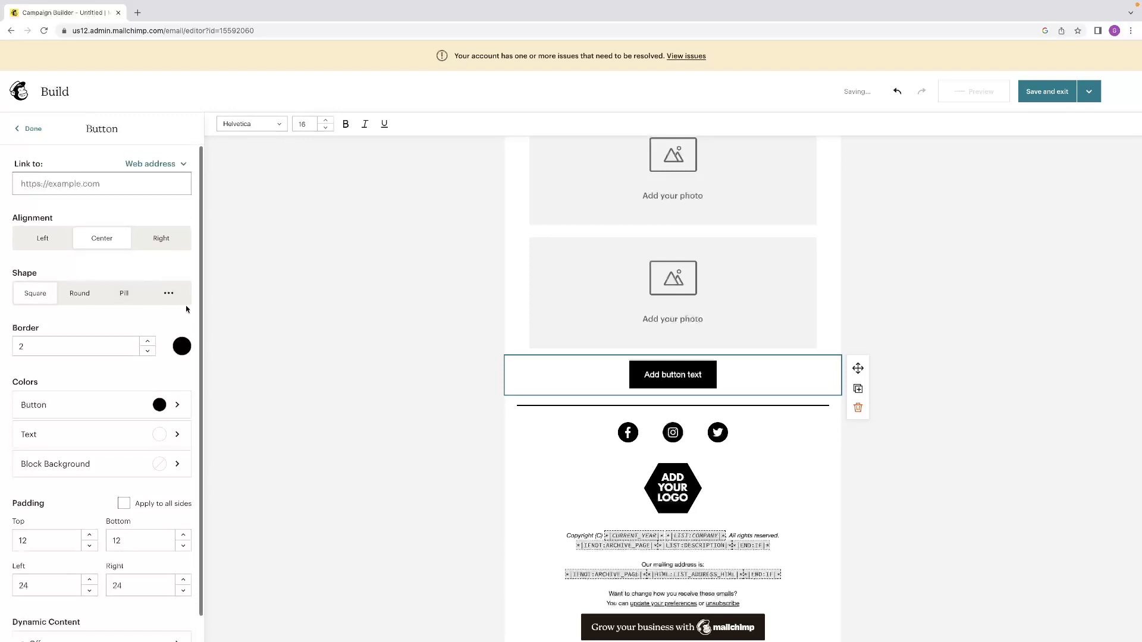
Examine the social block's settings, including its Facebook, Instagram and Twitter link fields, and close them.
click(670, 436)
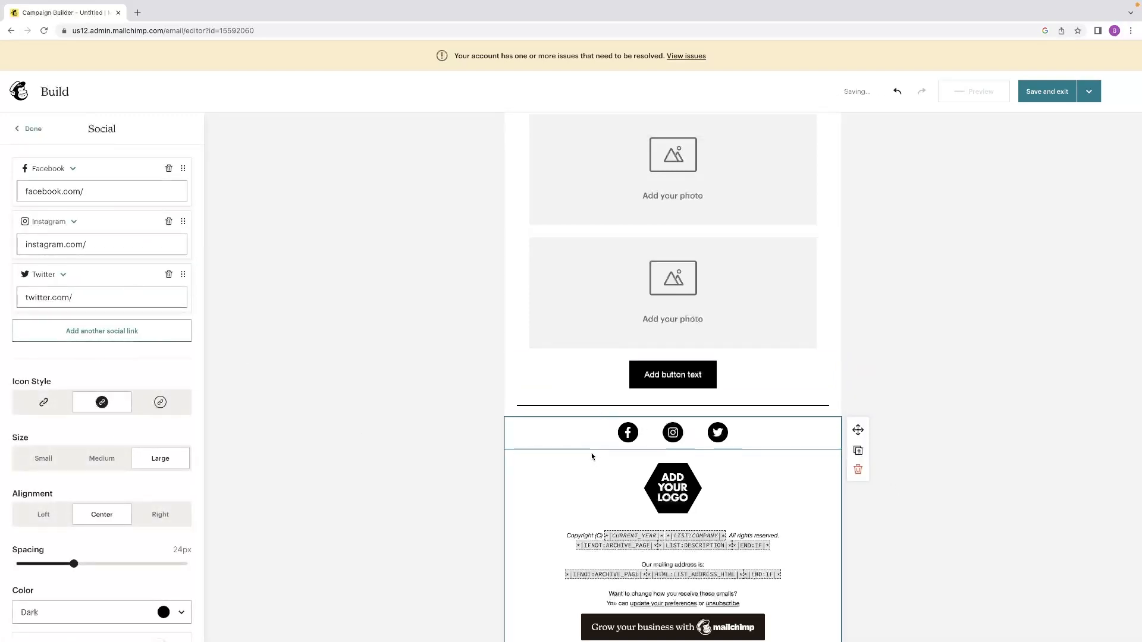
scroll(667, 357, up, 3)
scroll(666, 356, up, 1)
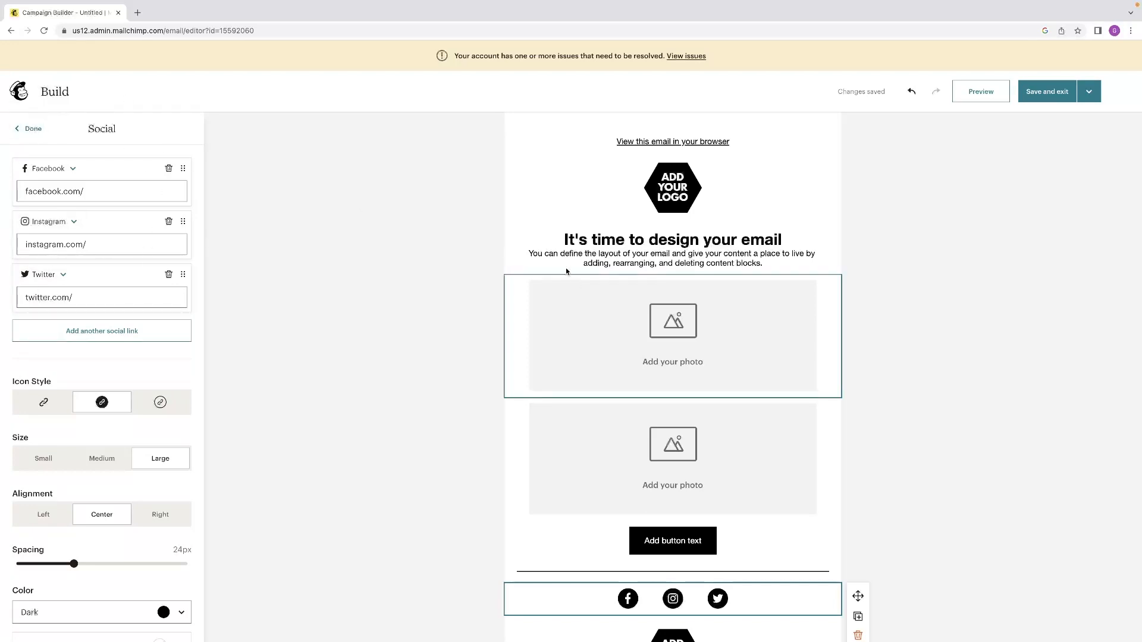
scroll(726, 370, down, 3)
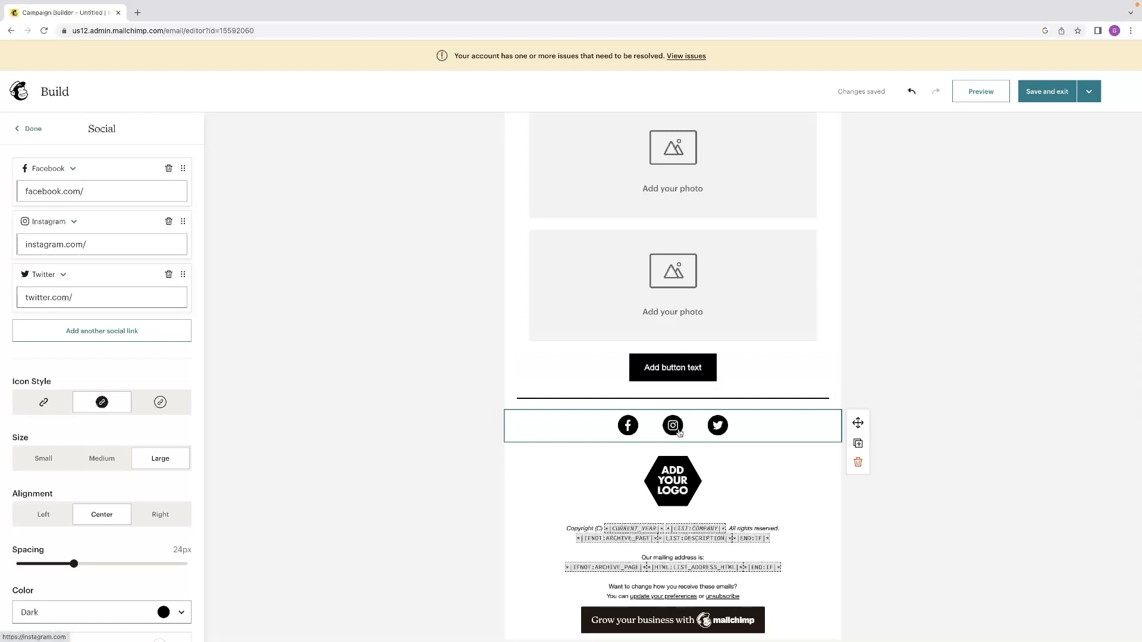
click(90, 189)
click(110, 245)
click(106, 296)
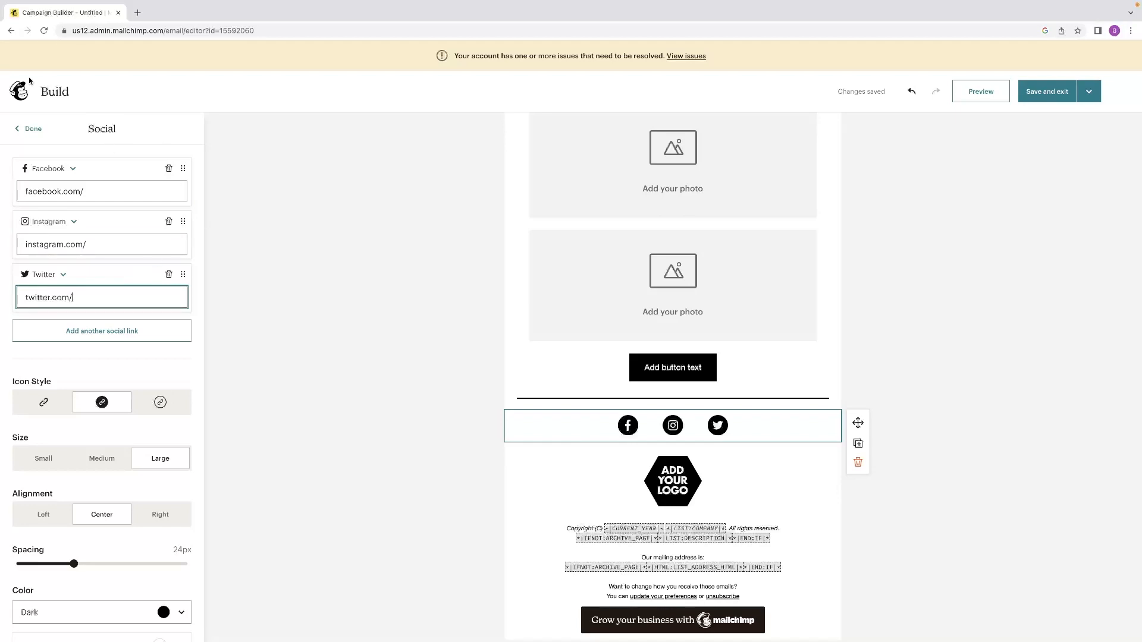
scroll(99, 229, down, 4)
scroll(99, 232, up, 4)
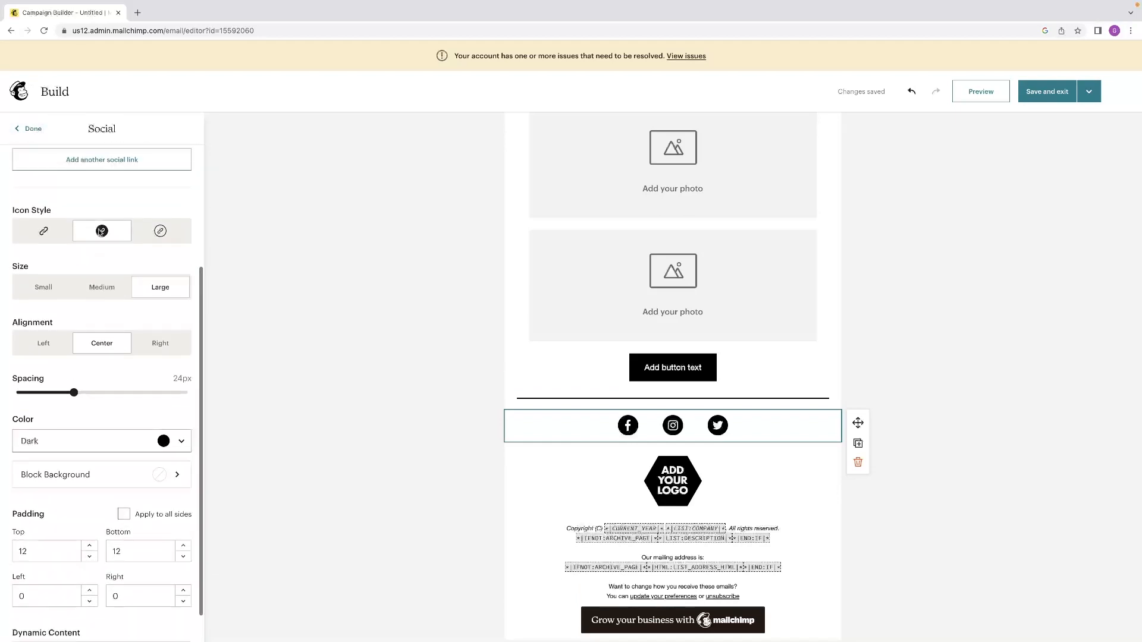
click(31, 128)
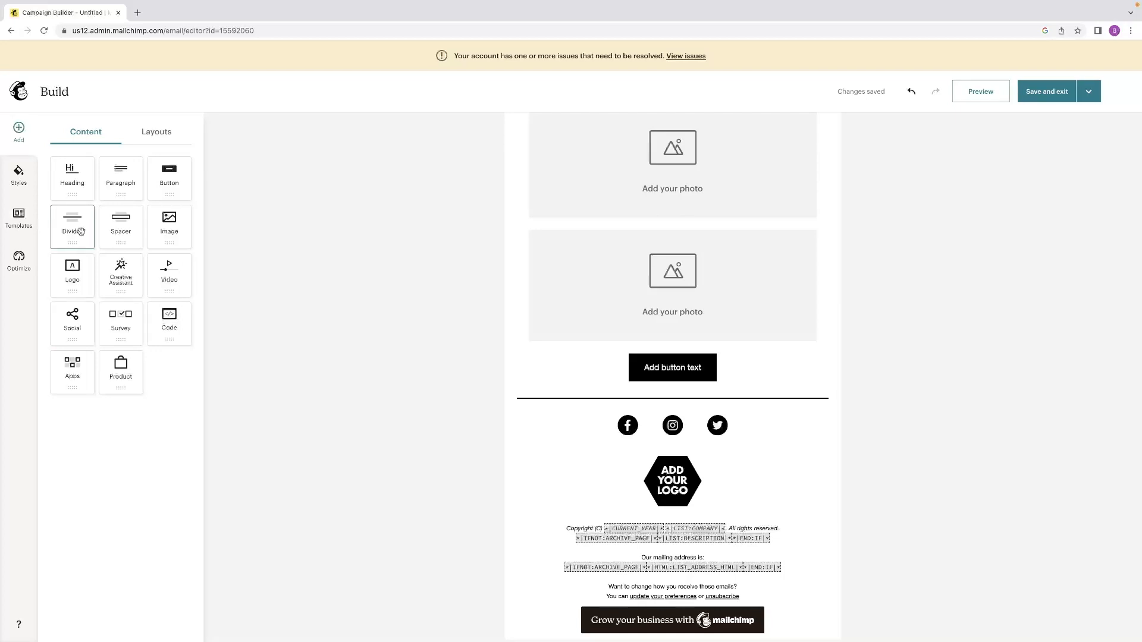
Add a divider block between the button and the existing divider line, and close its settings.
drag(72, 224, 586, 390)
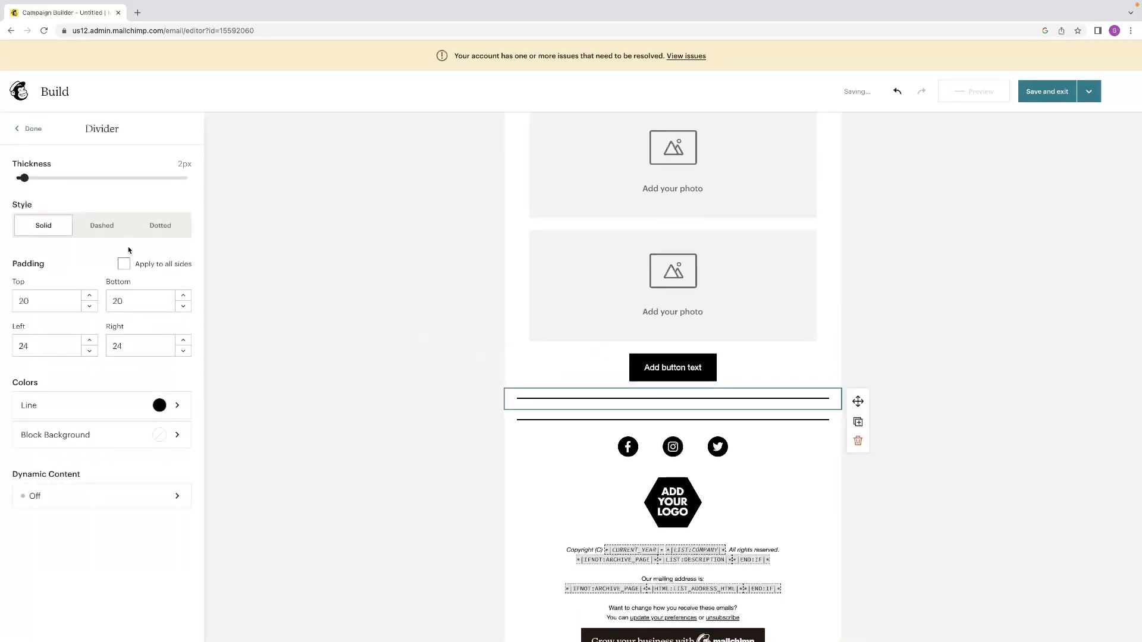
click(31, 129)
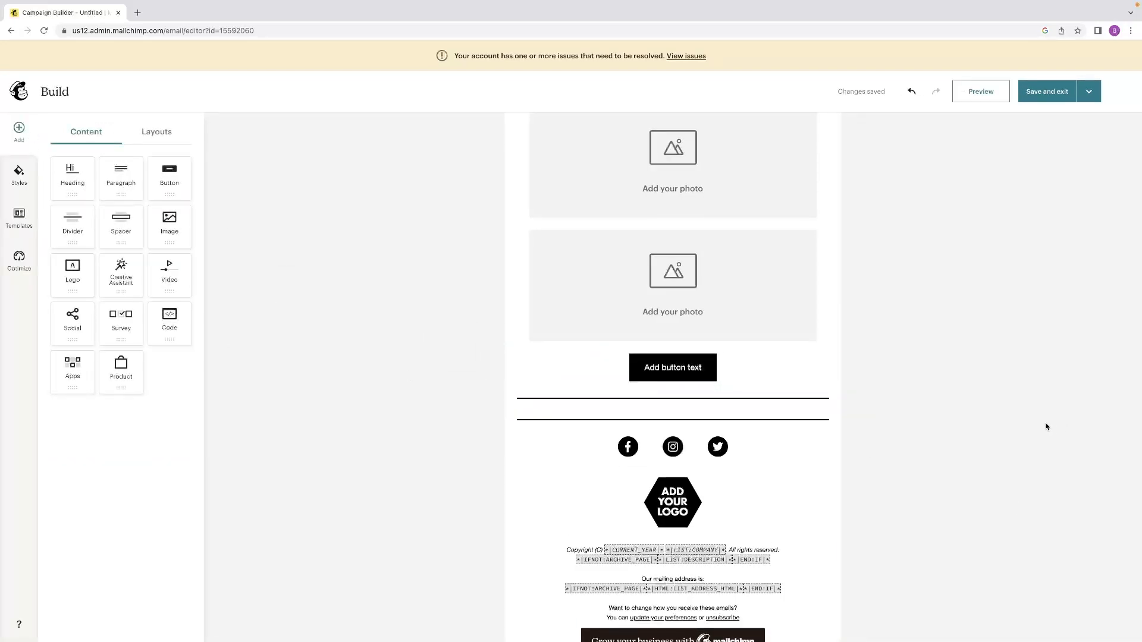
scroll(798, 394, up, 3)
scroll(797, 391, down, 3)
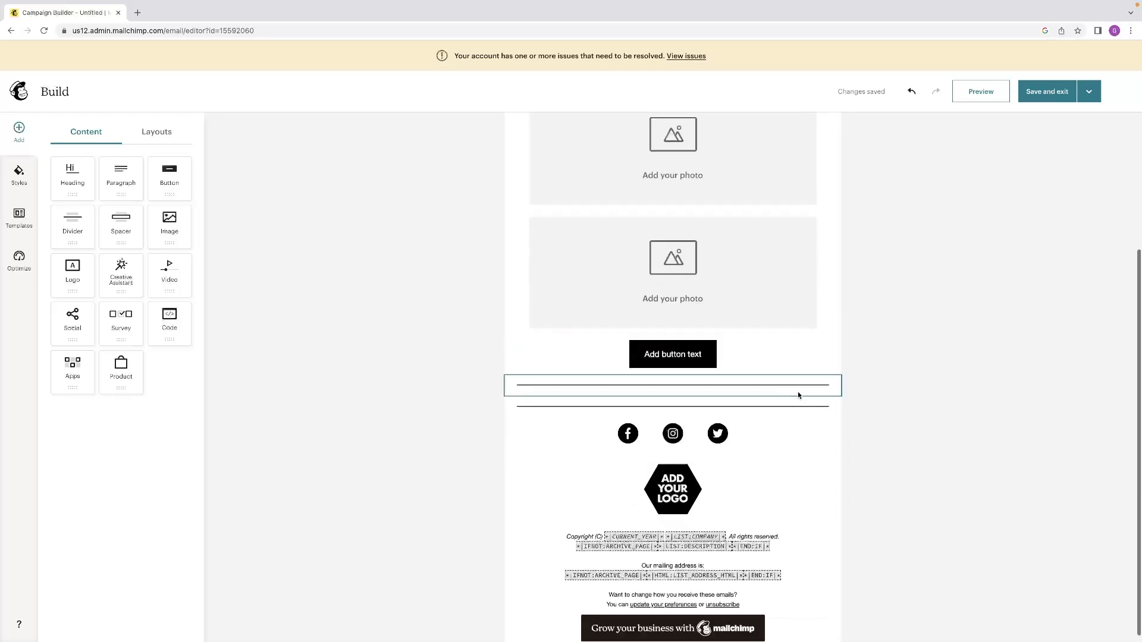
Look through the prebuilt email templates, the content blocks and the global style categories without applying any.
click(21, 221)
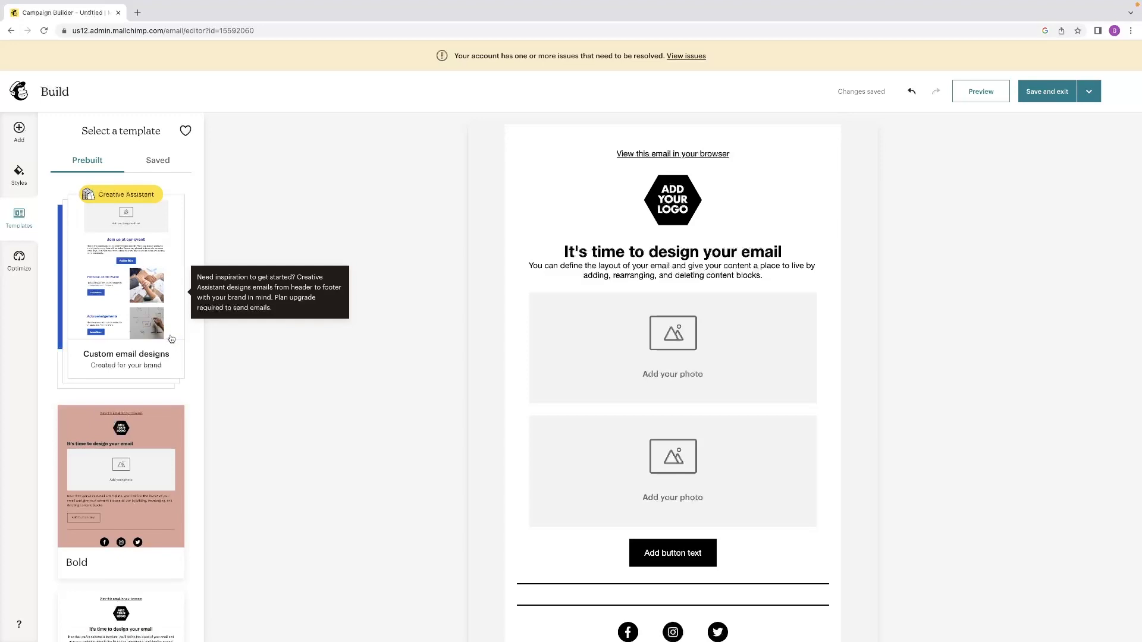
scroll(137, 357, down, 3)
scroll(124, 405, up, 3)
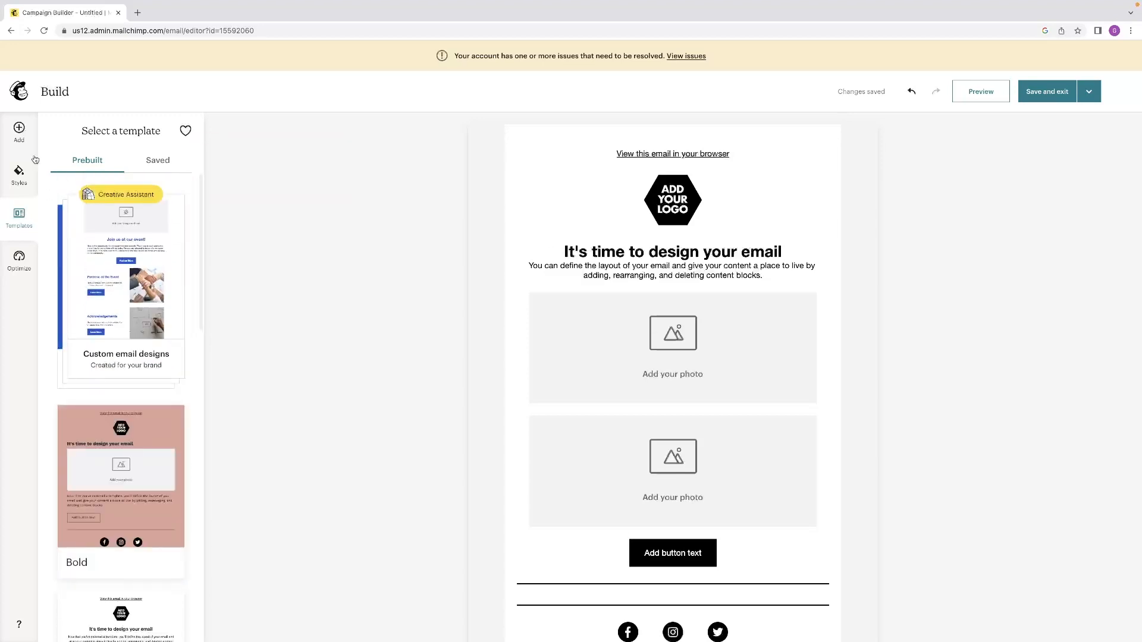
click(16, 130)
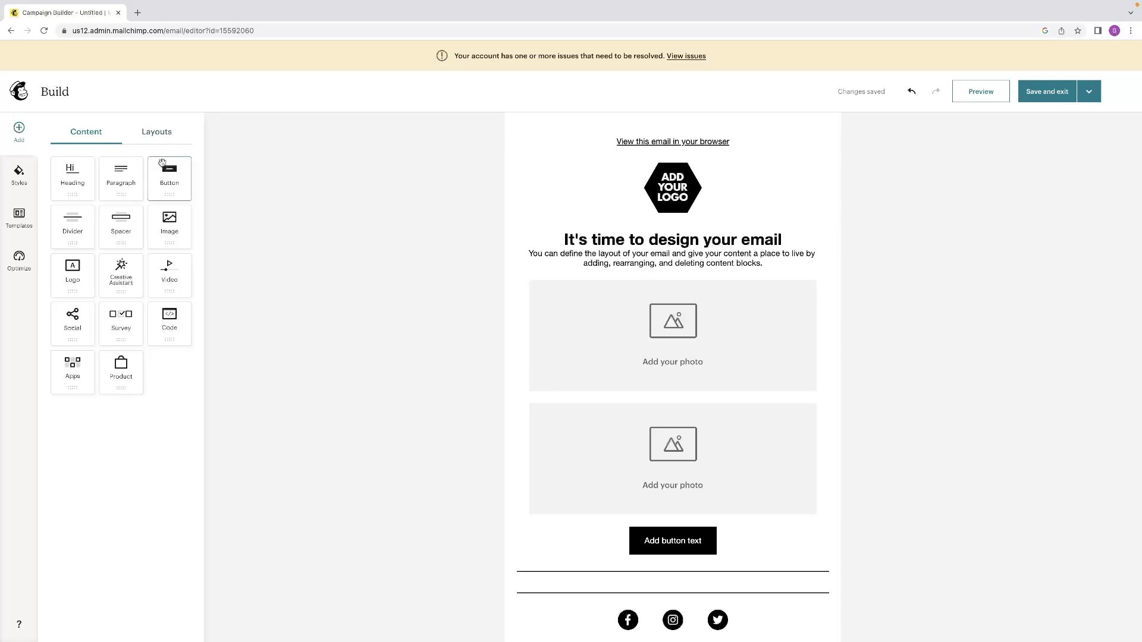
click(12, 176)
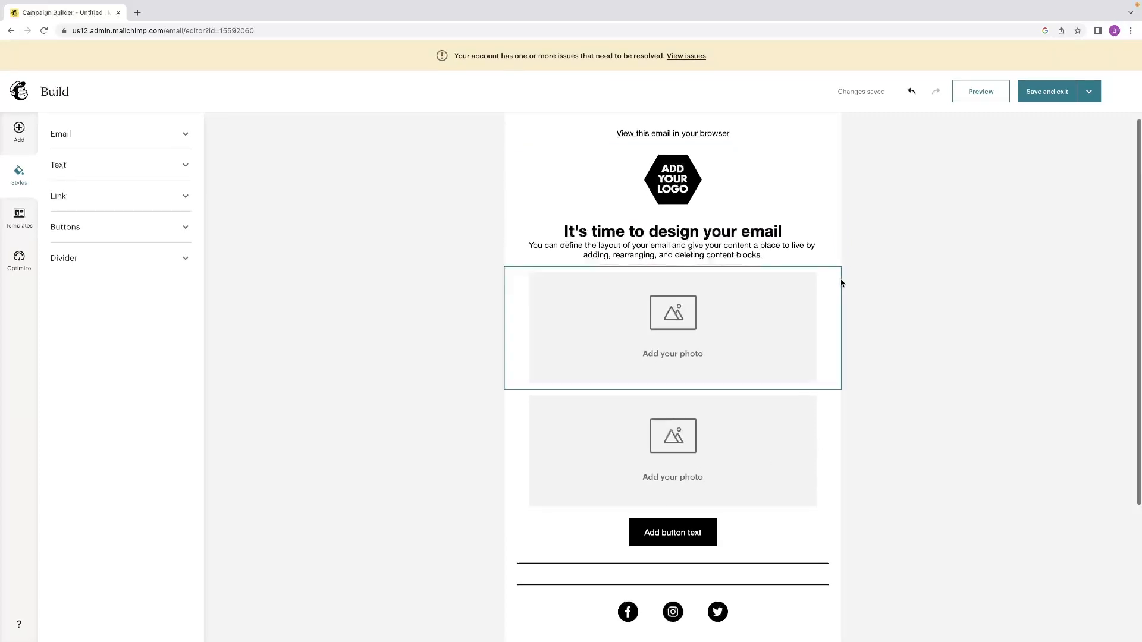
Look over the whole email design, save it and exit the builder to the campaign setup page.
scroll(837, 283, down, 3)
scroll(837, 283, up, 3)
click(1046, 93)
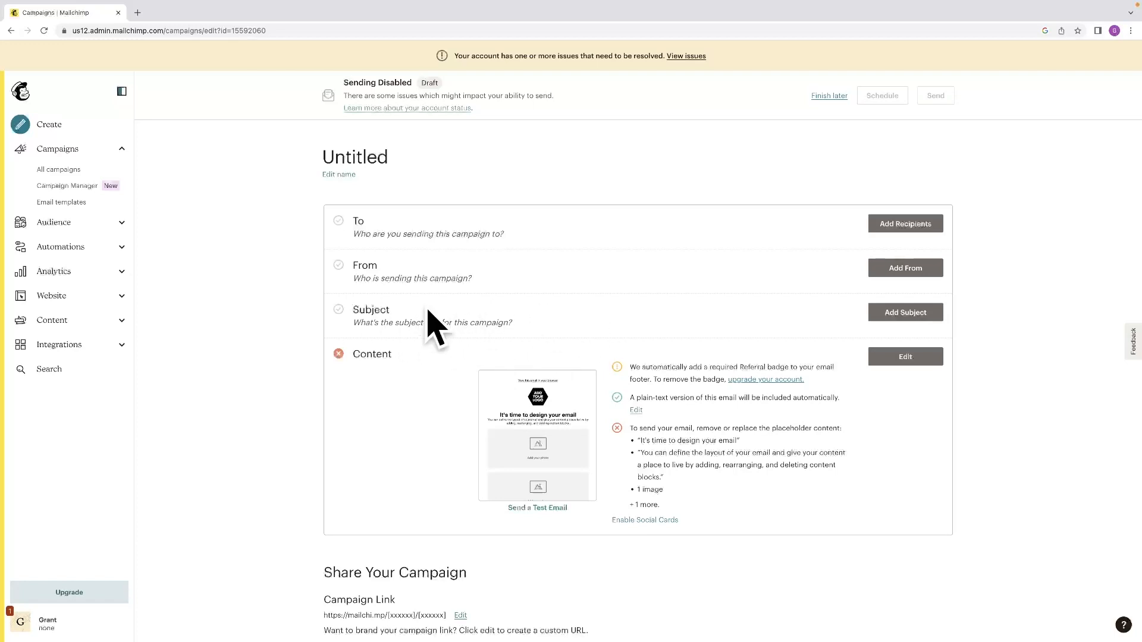
Review the campaign's content issues, campaign link, social post options and Settings & Tracking section.
scroll(562, 316, down, 6)
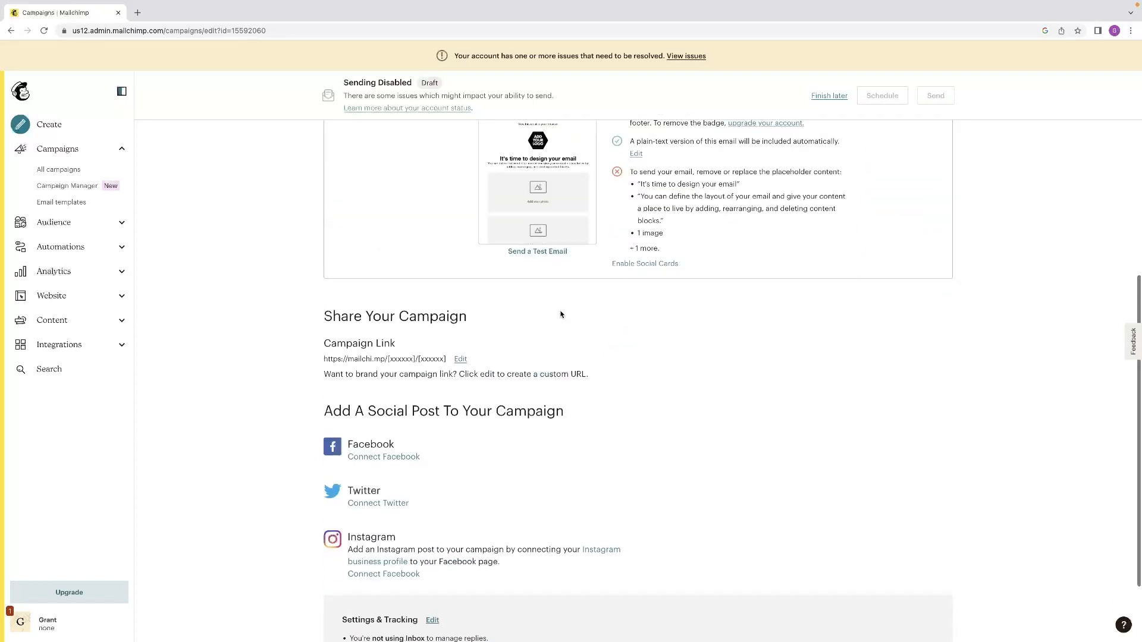
scroll(561, 315, up, 4)
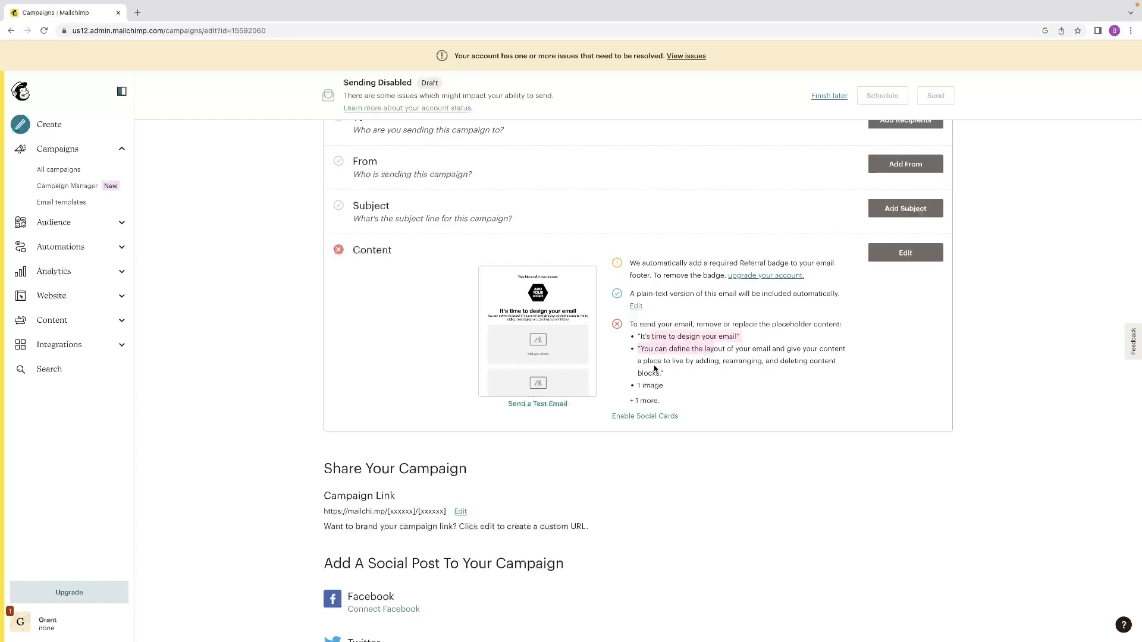
scroll(597, 451, down, 1)
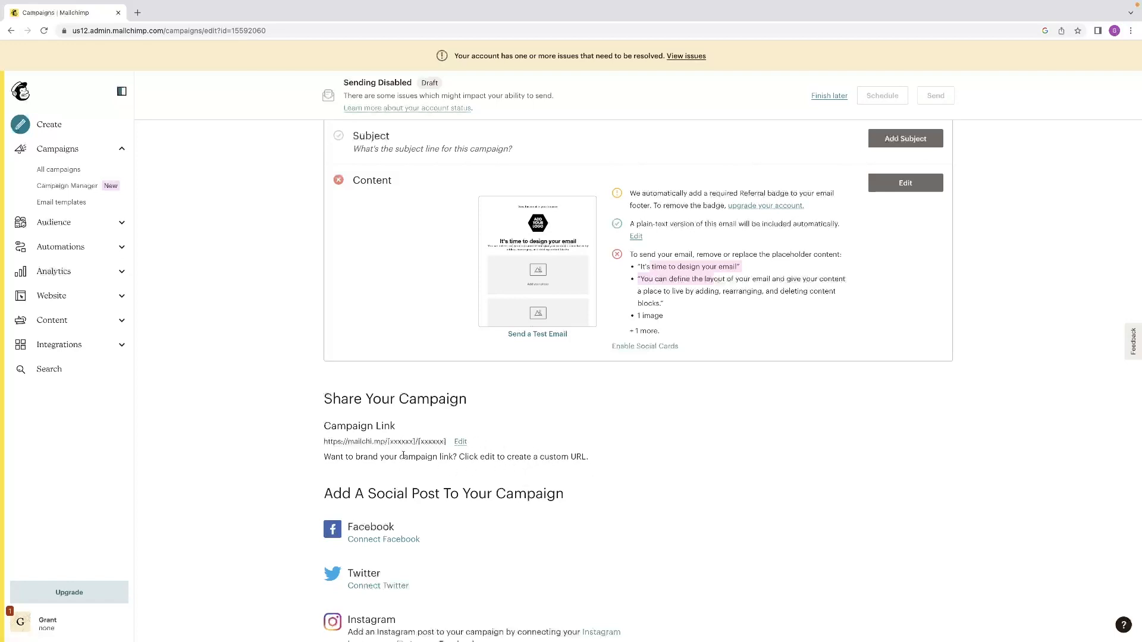
scroll(403, 456, down, 1)
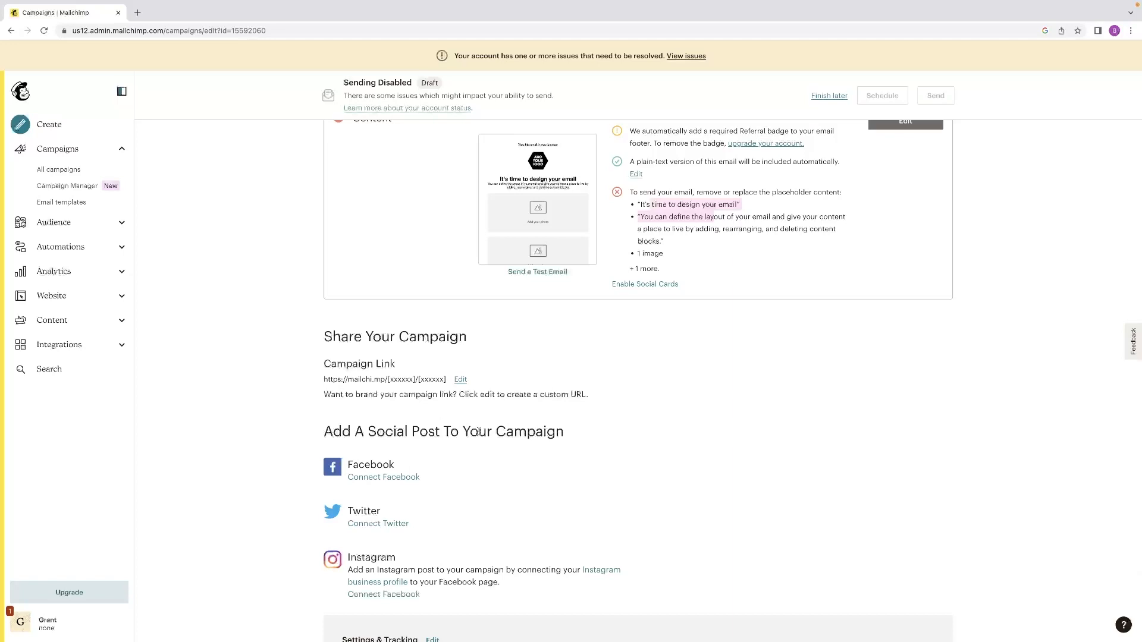
scroll(479, 432, down, 2)
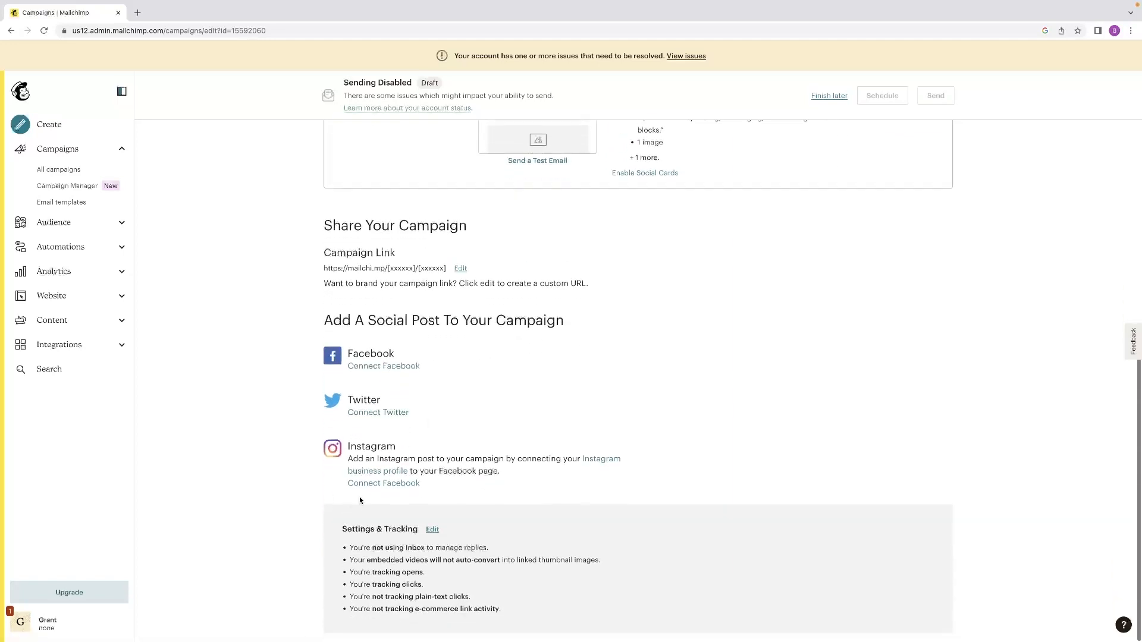
scroll(360, 497, up, 6)
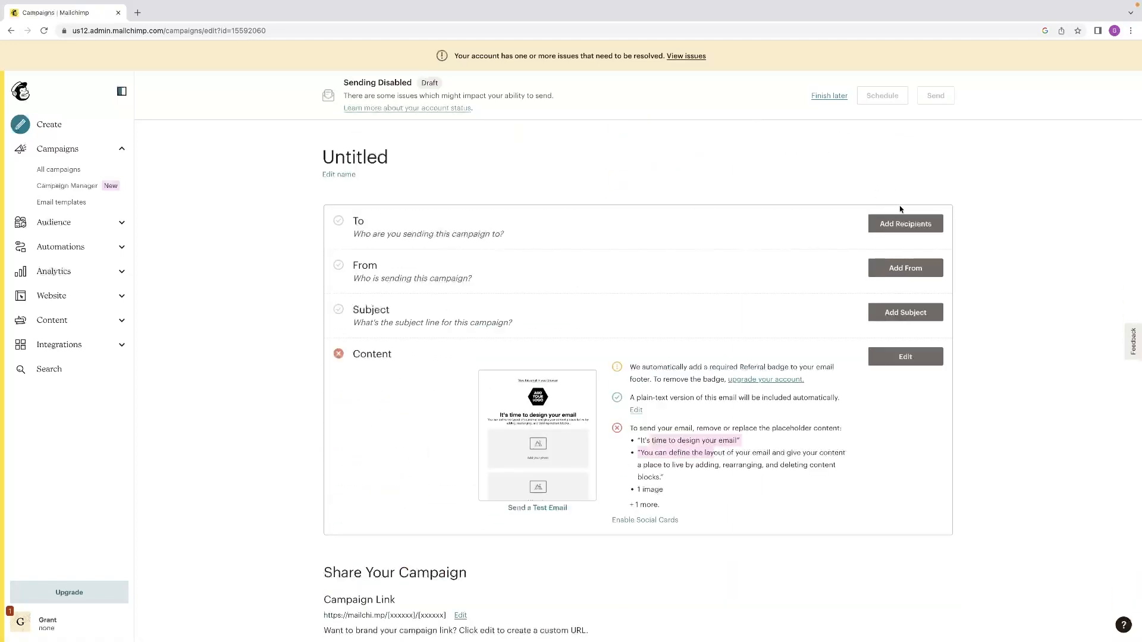
Open the campaign's recipient settings, view the available audiences without choosing one, and look over the remaining setup sections.
click(904, 224)
click(626, 272)
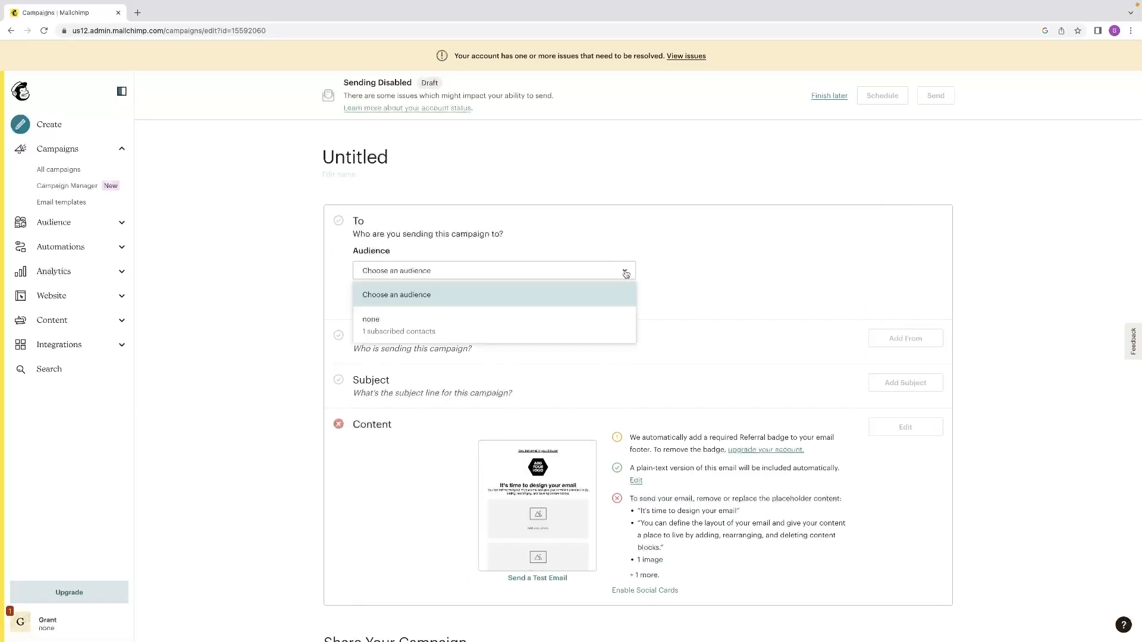
click(733, 231)
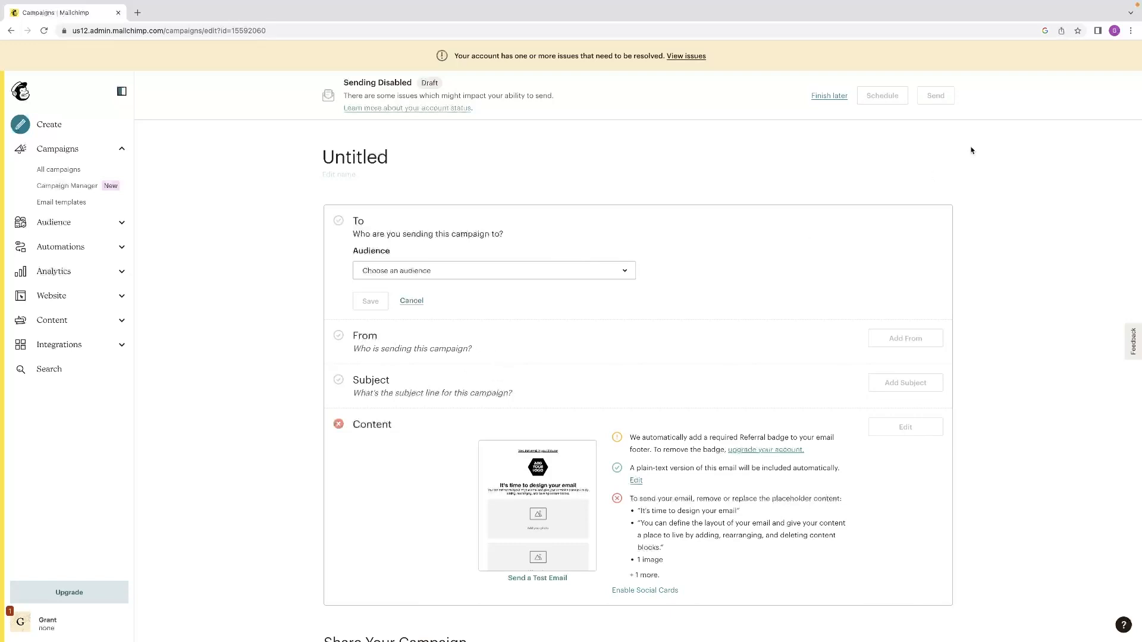
scroll(931, 190, down, 5)
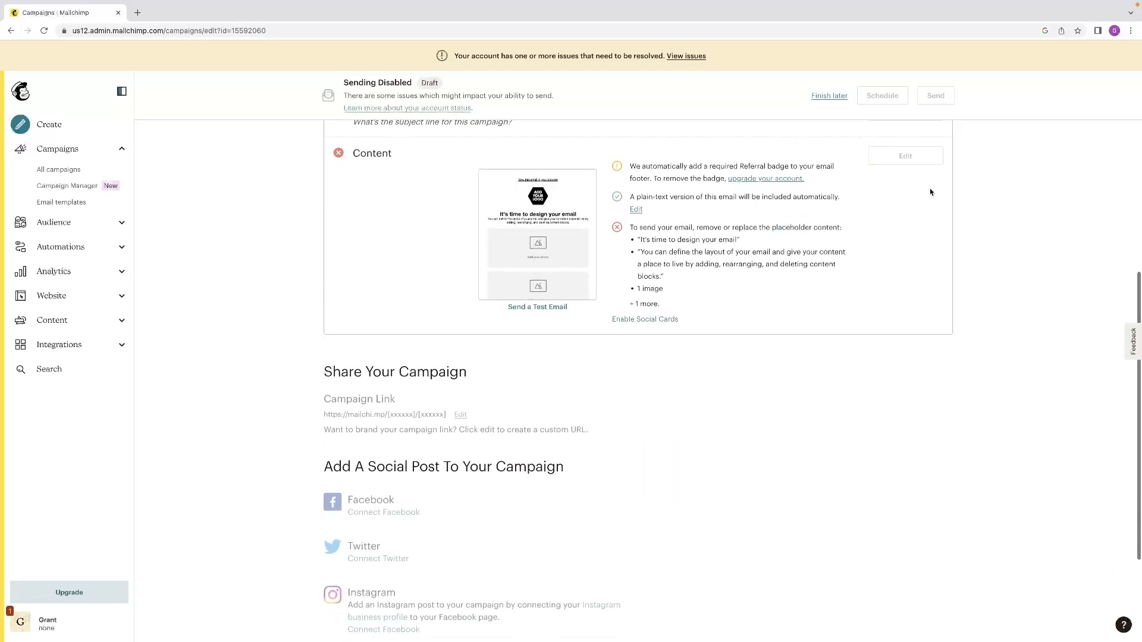
scroll(930, 190, up, 5)
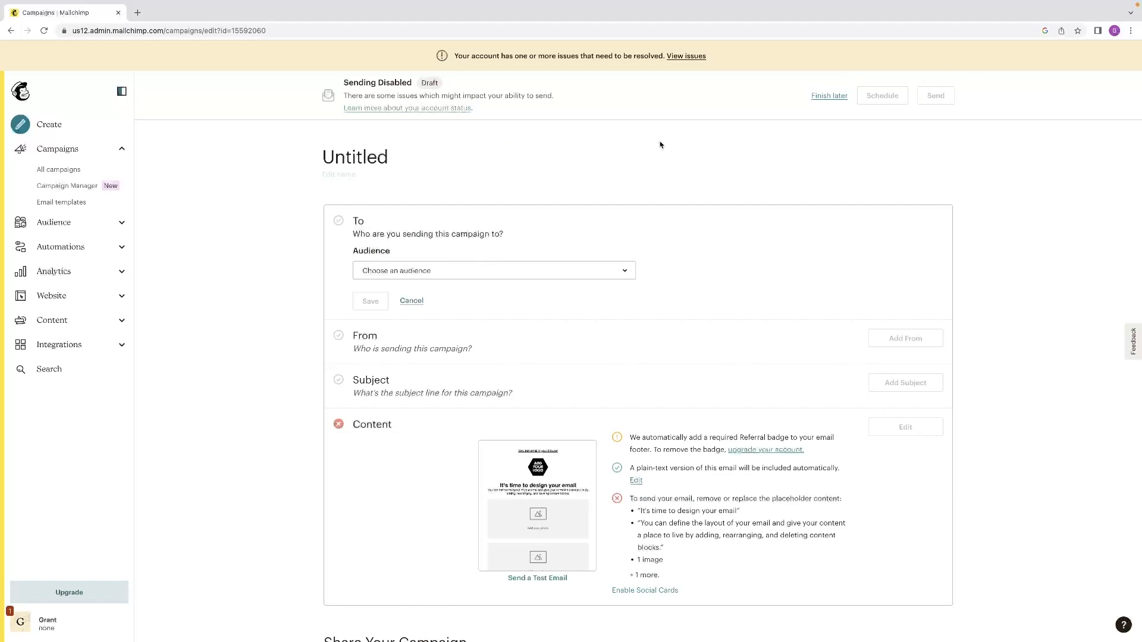
Check the Sending Disabled notice and the audience choices again, and leave the draft campaign to finish later.
drag(551, 93, 286, 102)
click(617, 275)
scroll(718, 418, down, 2)
scroll(718, 418, down, 4)
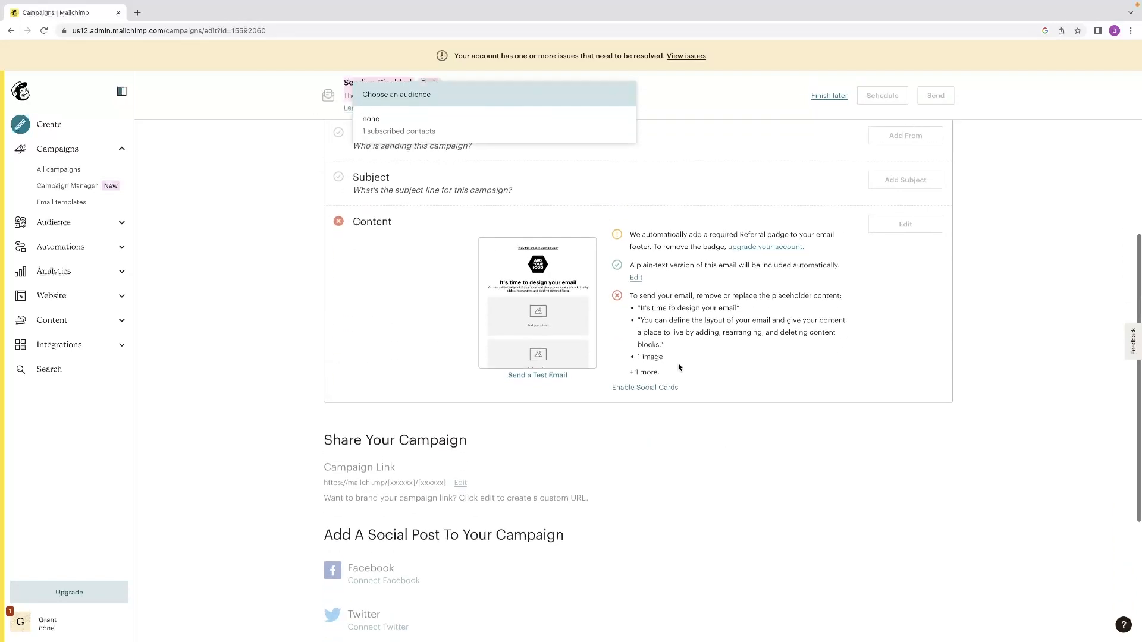
scroll(696, 360, up, 5)
click(727, 182)
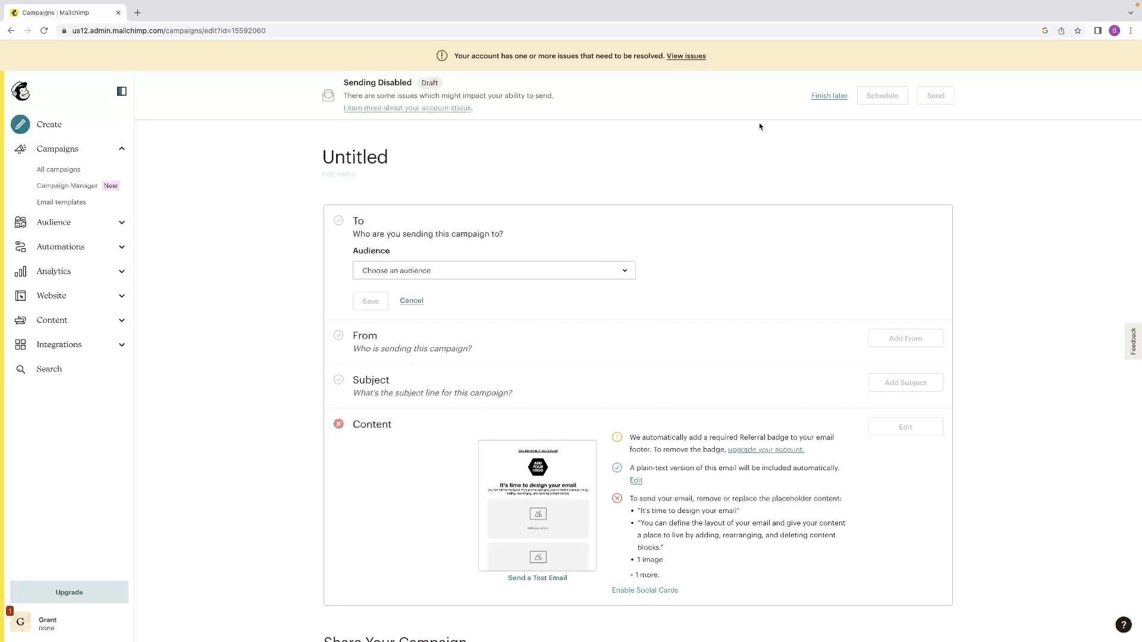
click(826, 96)
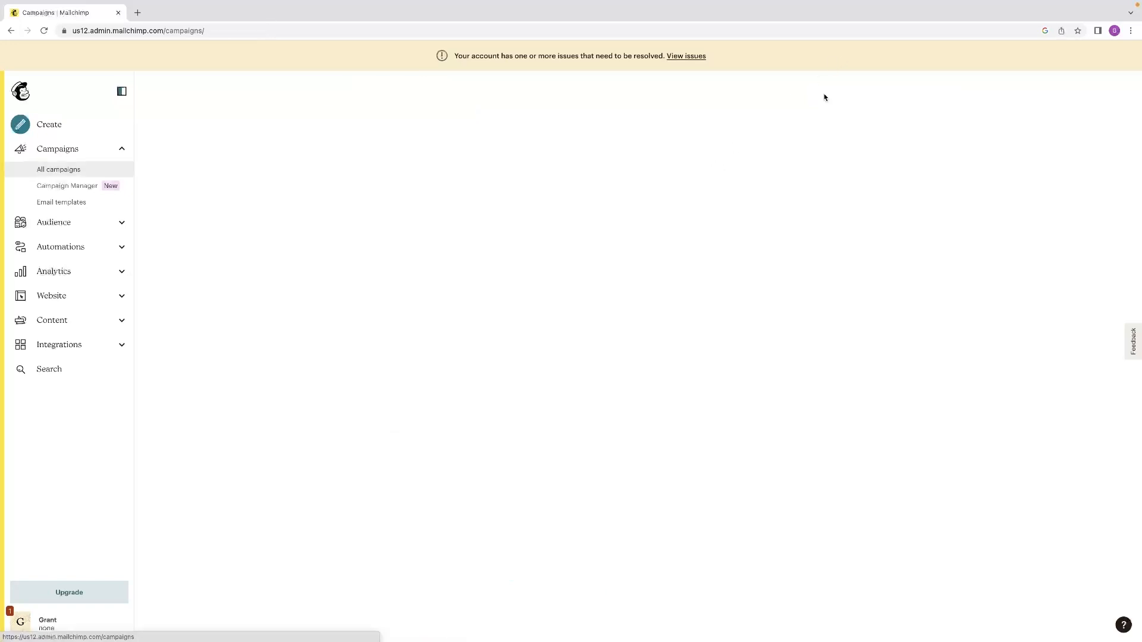